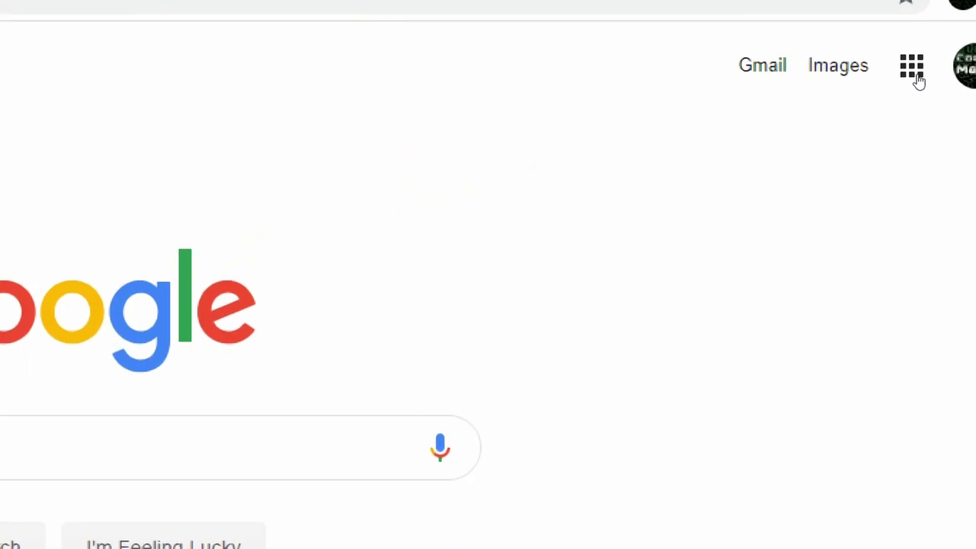
Step: Open Google Classroom from the Google homepage's app list
click(915, 75)
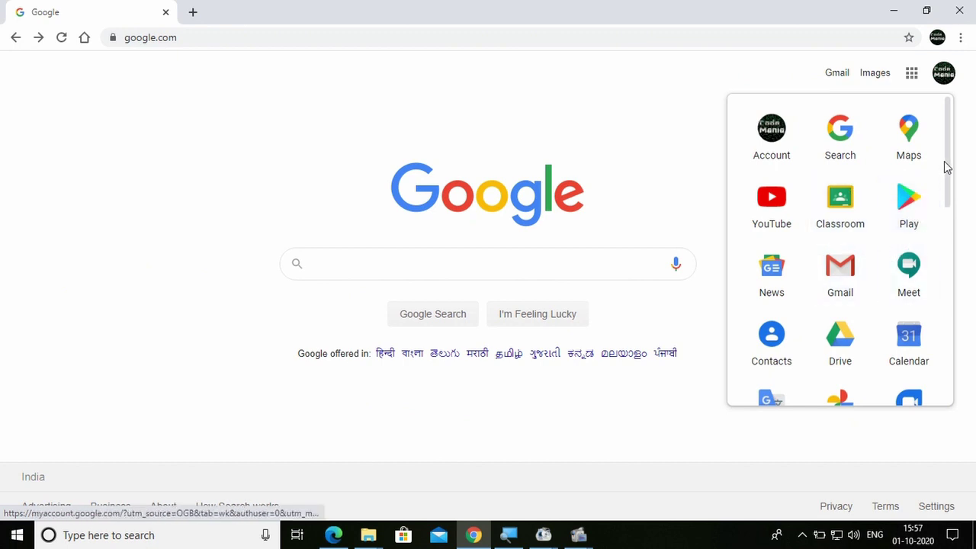
drag(943, 166, 951, 137)
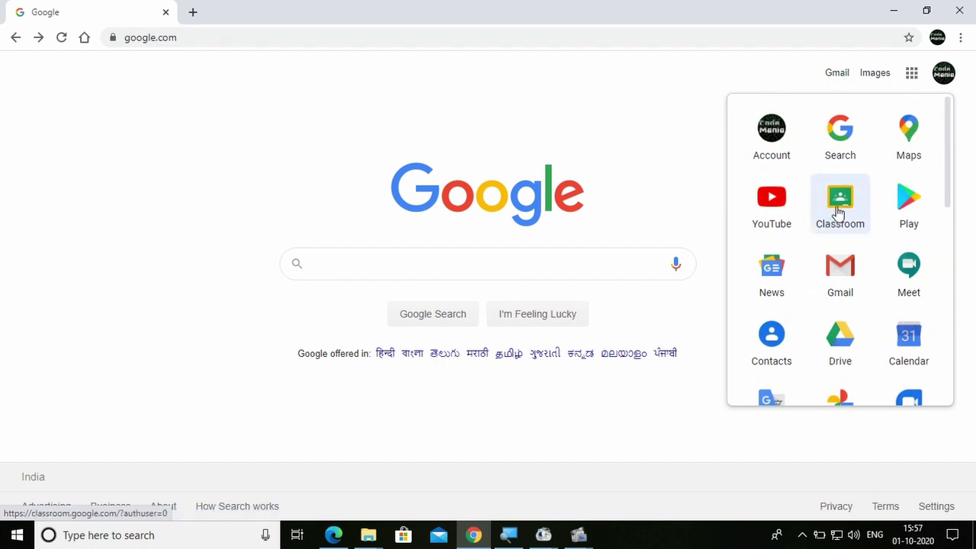
mouse_move(839, 211)
mouse_down()
mouse_move(826, 236)
mouse_move(830, 299)
mouse_move(789, 171)
mouse_move(828, 193)
mouse_move(834, 209)
mouse_up()
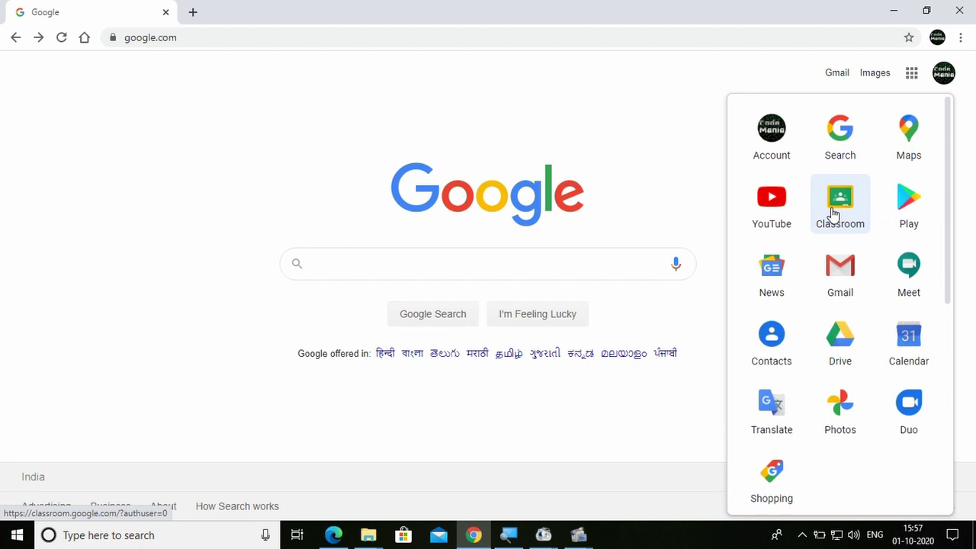
click(834, 215)
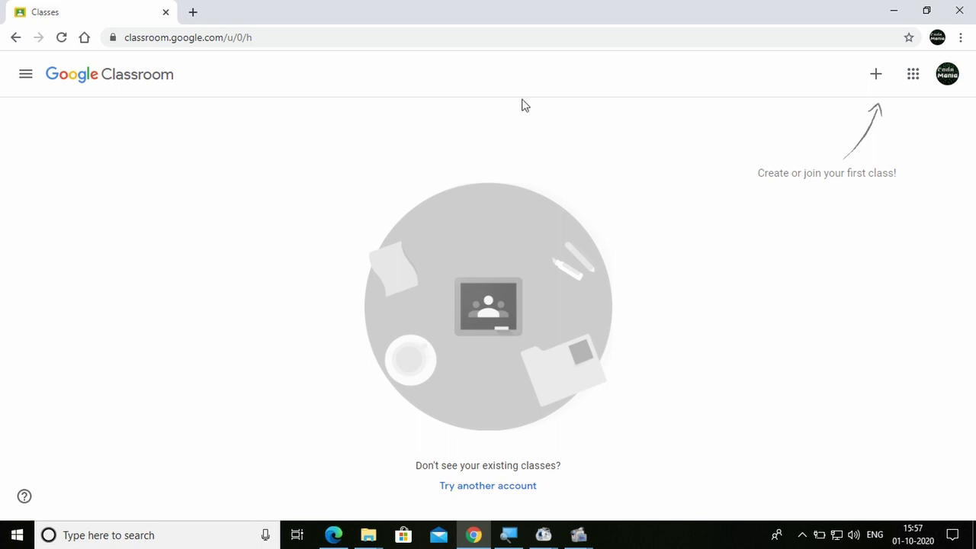
Step: Start creating a class and accept the notice about not using Classroom at a school with students
click(877, 76)
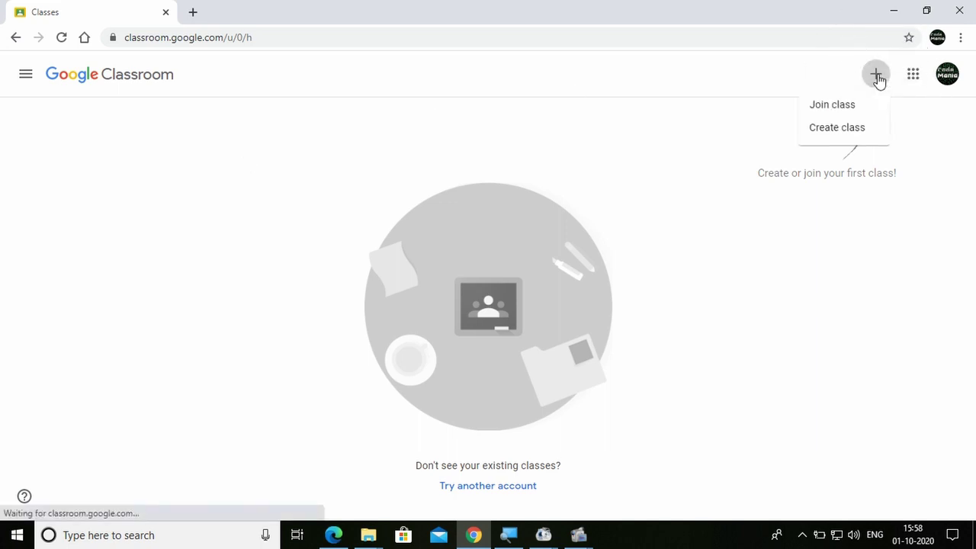
click(835, 130)
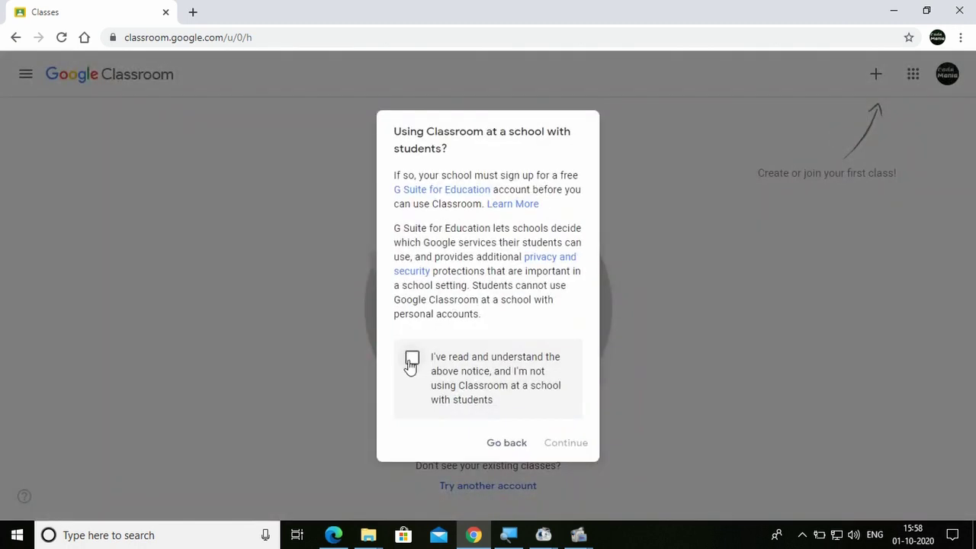
click(411, 363)
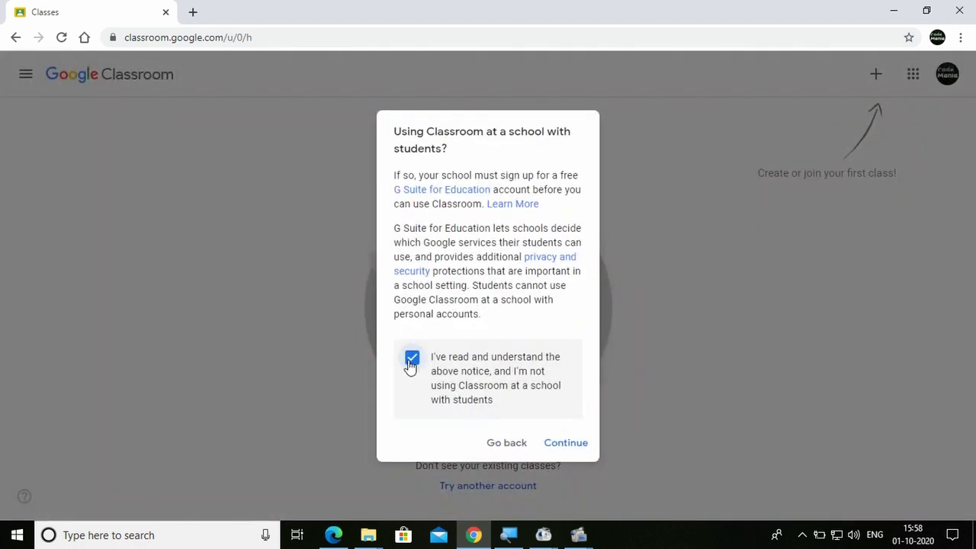
click(571, 444)
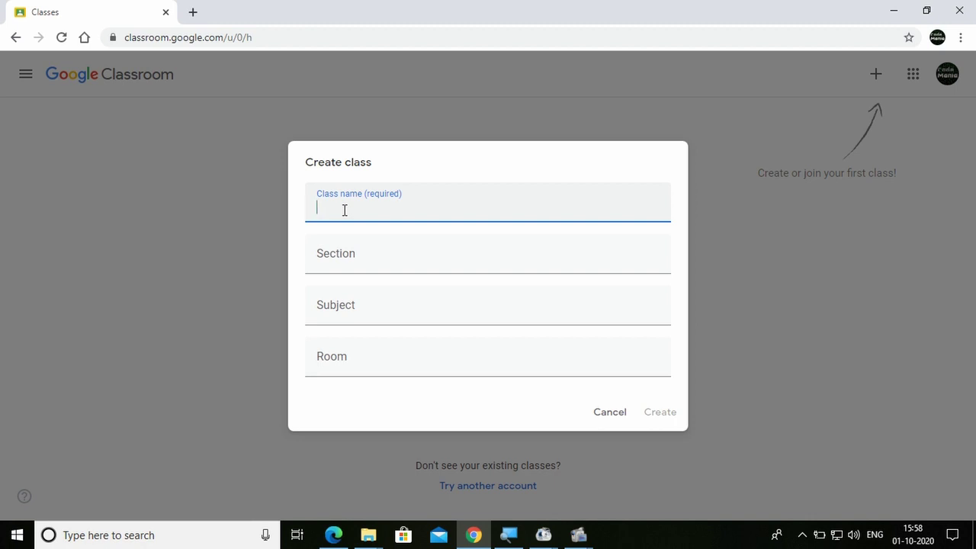
Step: Create the class with the name Computer, section 10 A, subject JAVA and room 12
text(Computer)
click(345, 260)
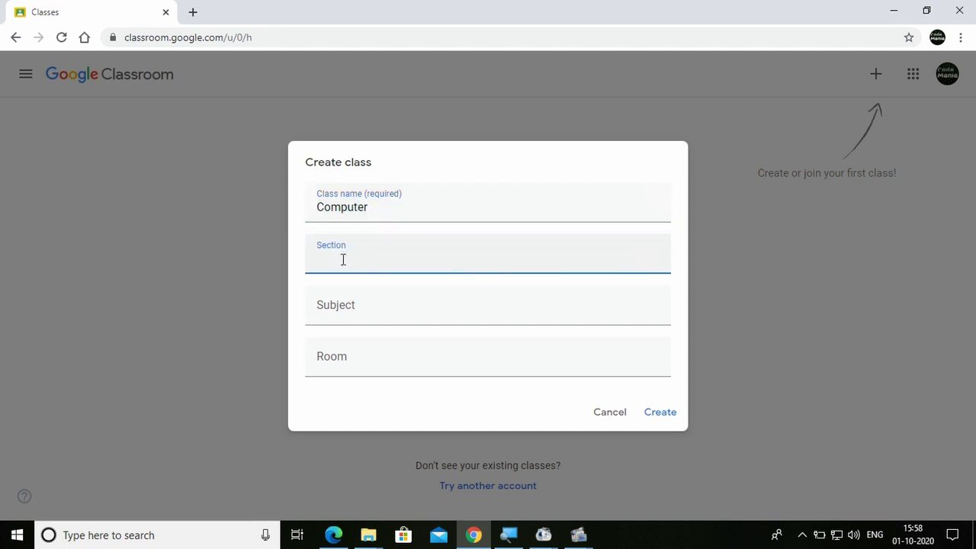
text(10 A)
click(337, 311)
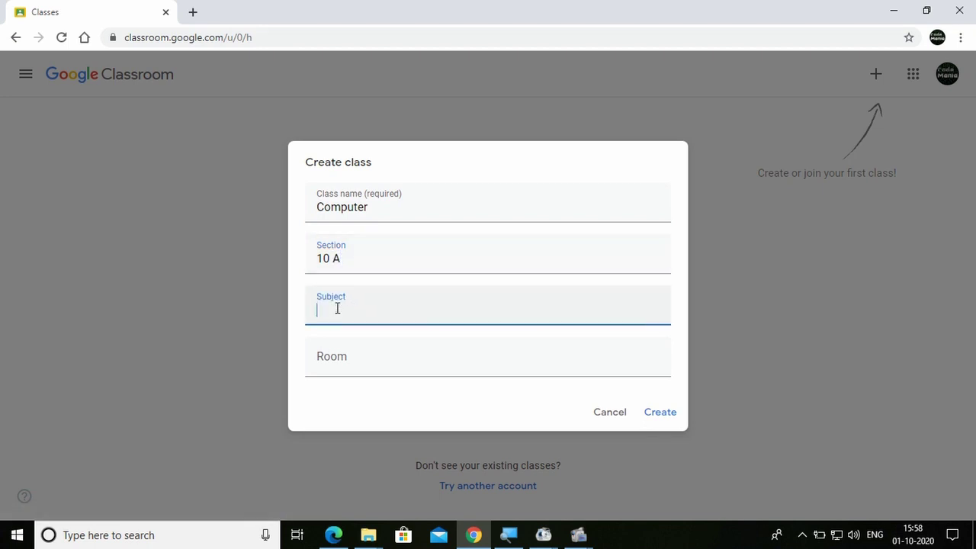
text(JAA)
key(BackSpace)
text(VA)
click(337, 362)
text(12)
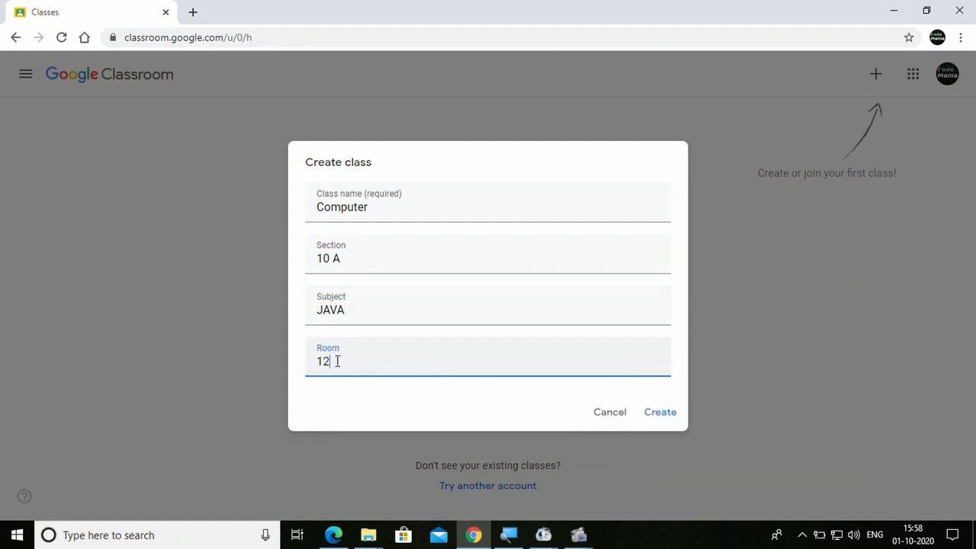
click(660, 413)
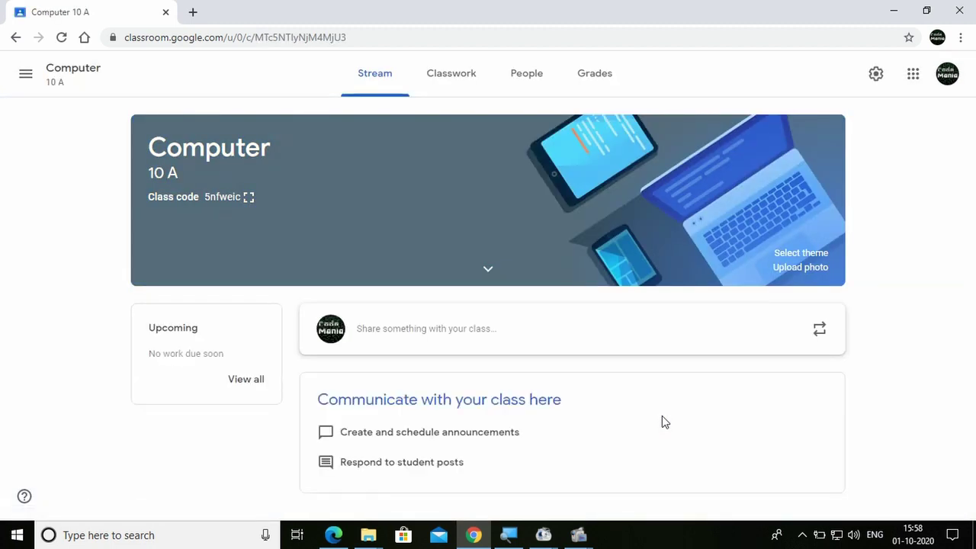
click(803, 258)
drag(169, 148, 149, 149)
drag(148, 173, 180, 177)
Step: Display the new class's code enlarged, copy it and close the display
click(249, 198)
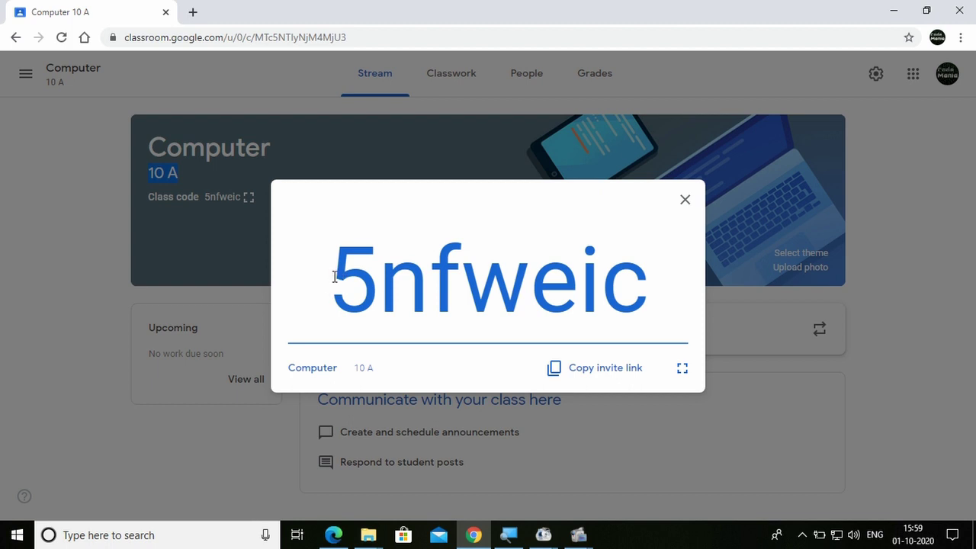
drag(334, 276, 637, 280)
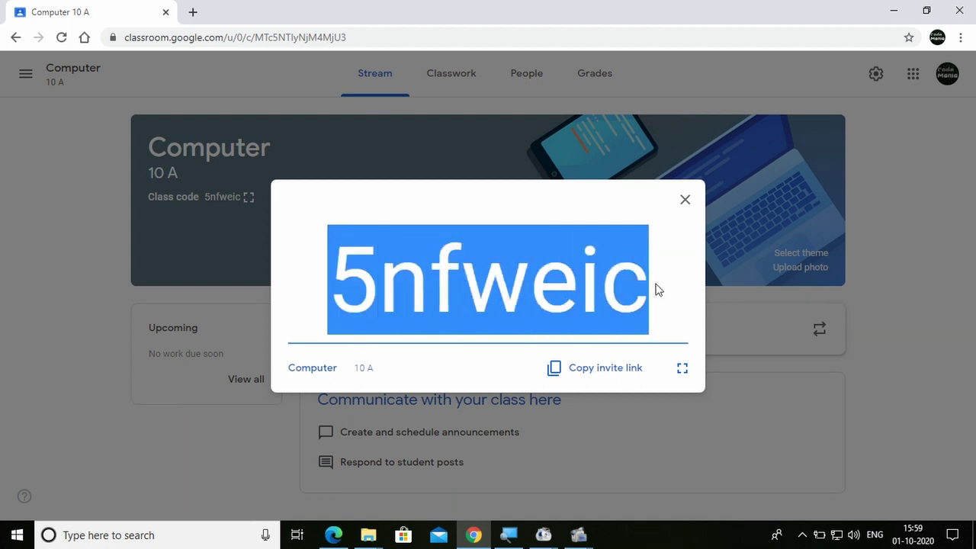
click(650, 287)
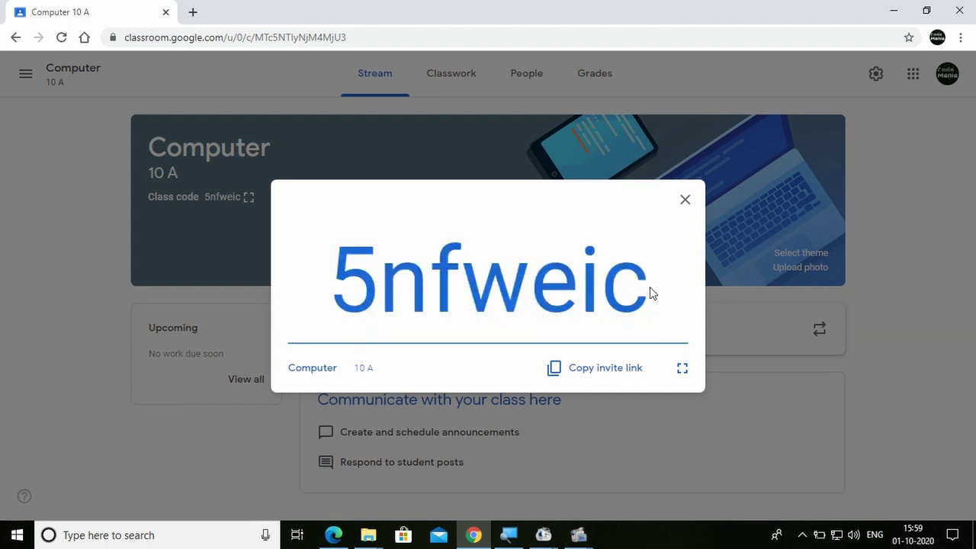
drag(648, 286, 335, 290)
key(ctrl+c)
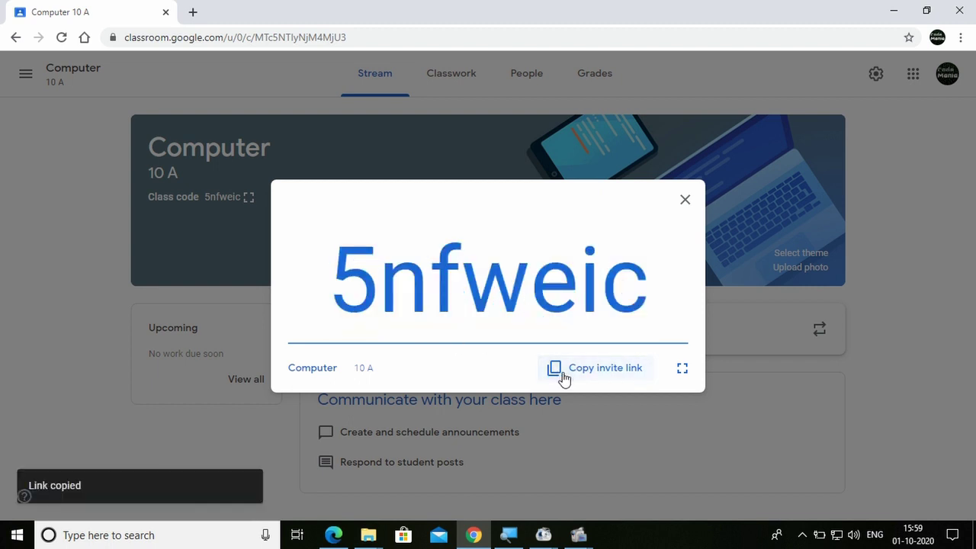
click(683, 199)
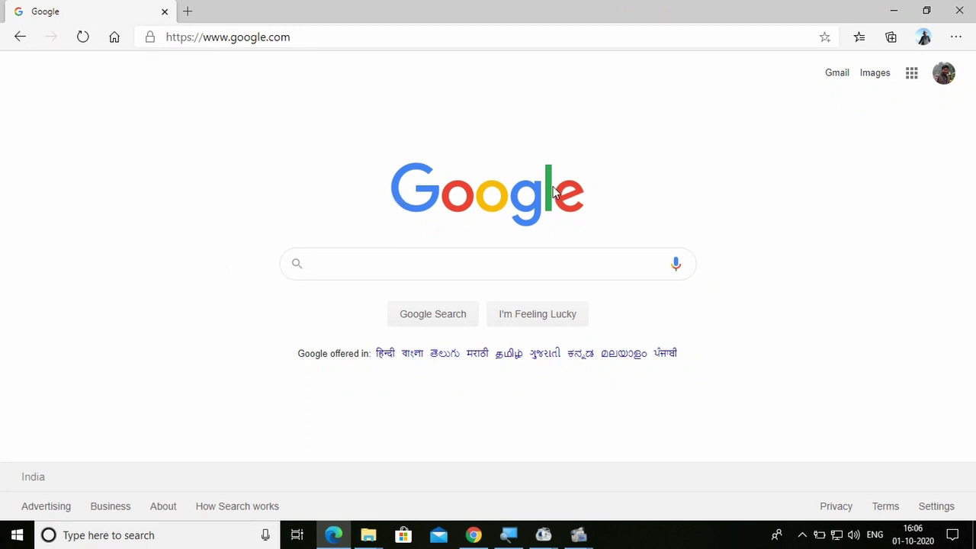
Step: In Microsoft Edge, open Google Classroom from the Google homepage under the student's account
click(910, 76)
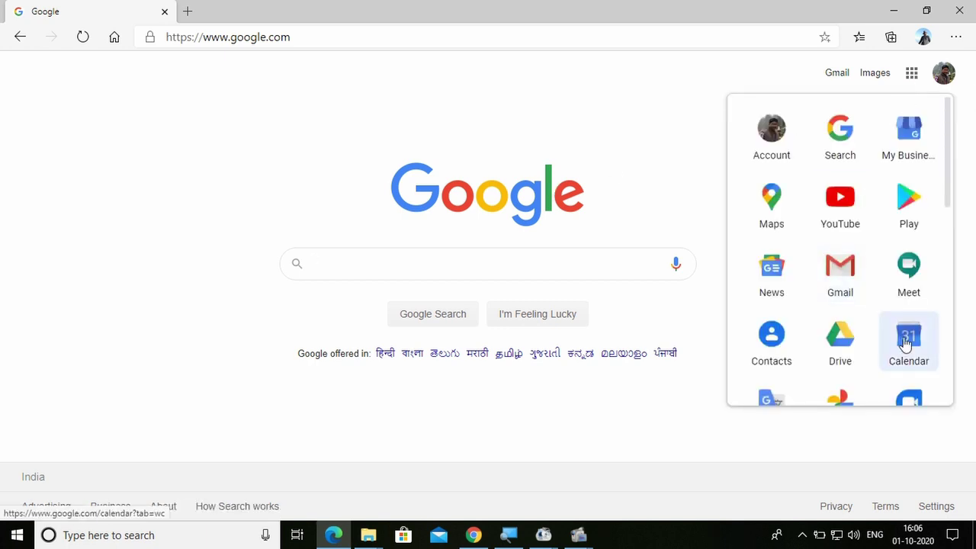
drag(948, 160, 948, 227)
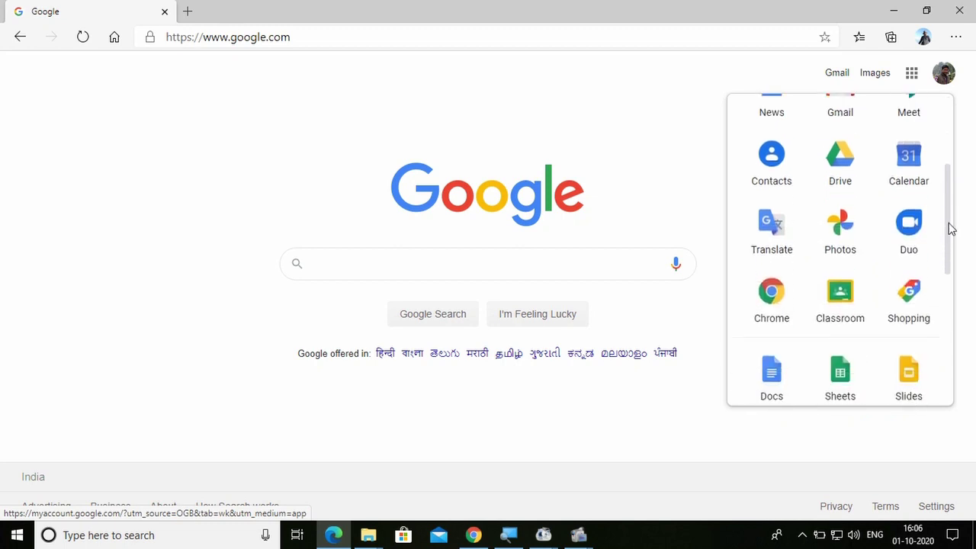
click(852, 304)
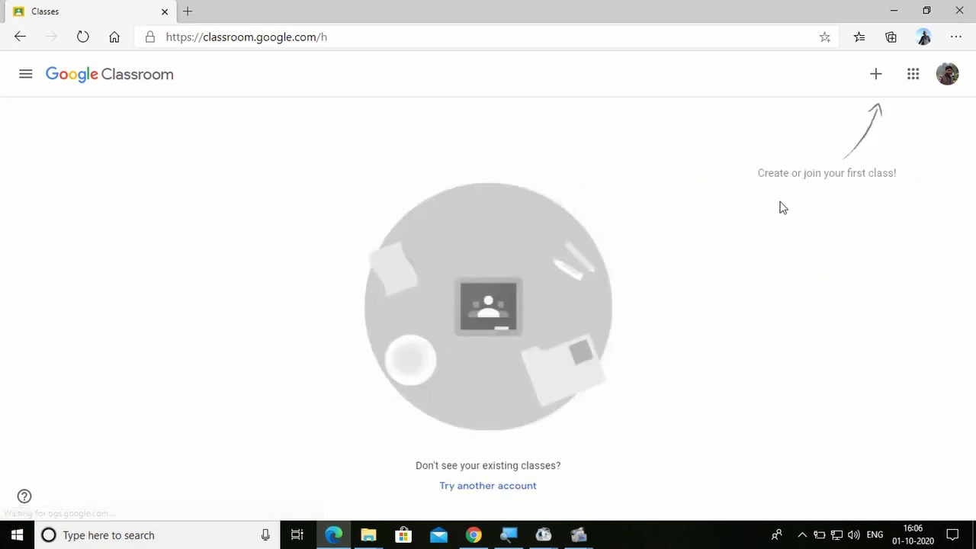
Step: Join the Computer class as a student by pasting the copied class code
click(876, 76)
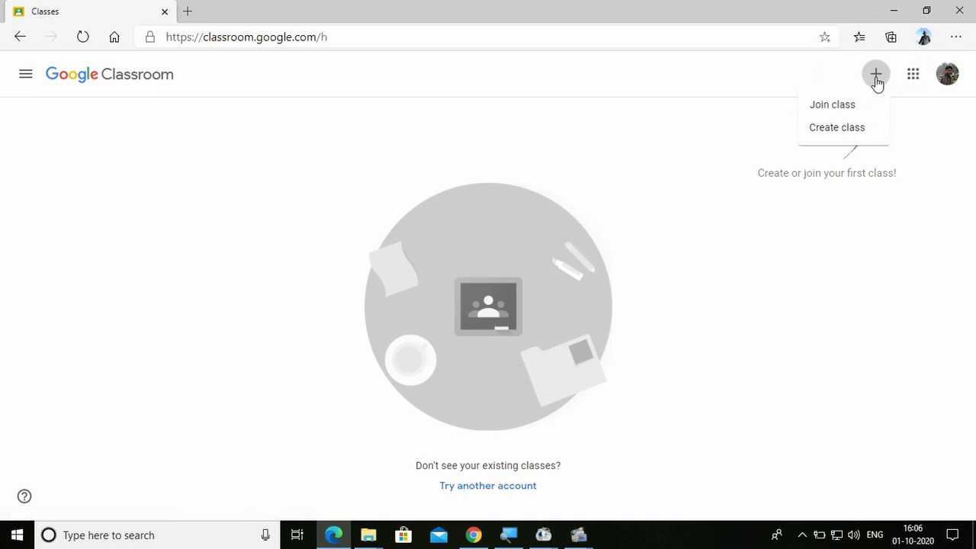
click(847, 107)
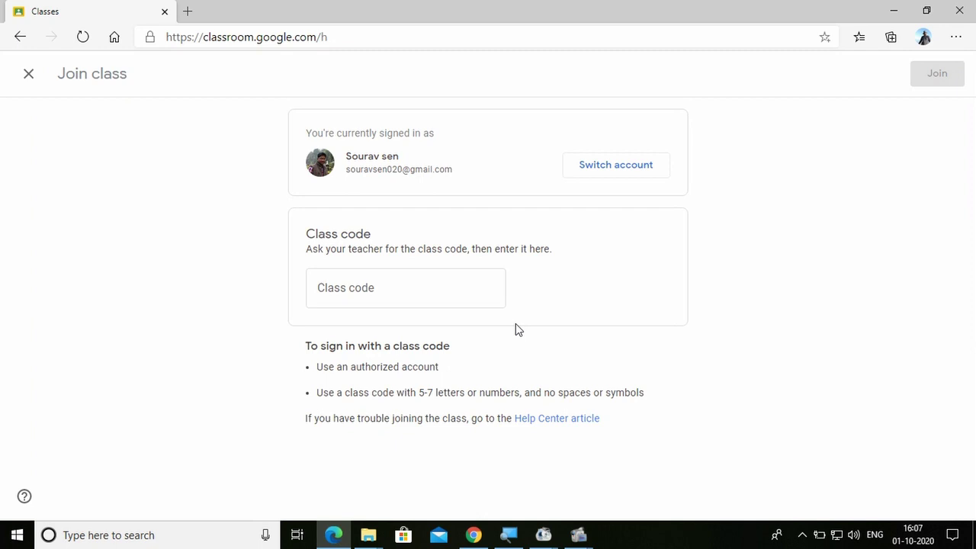
click(370, 283)
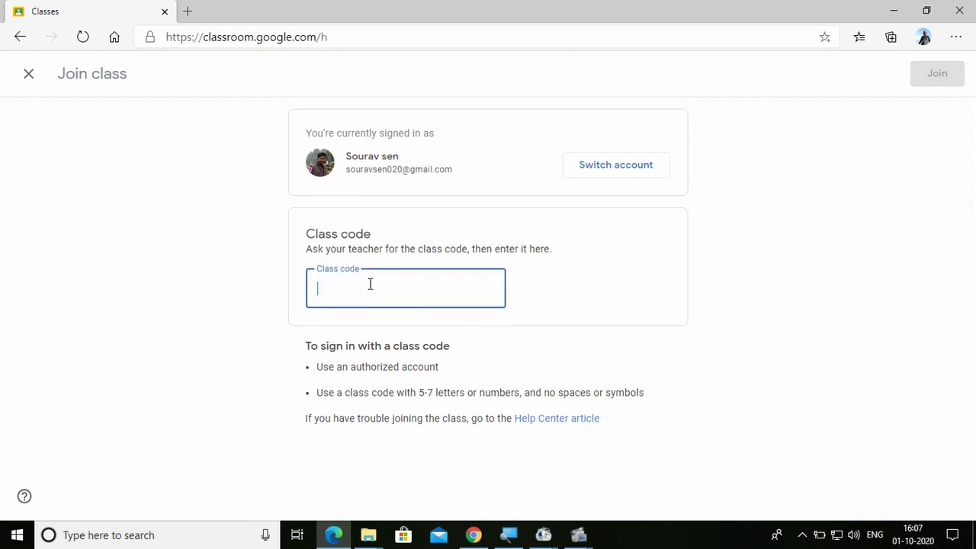
key(ctrl+v)
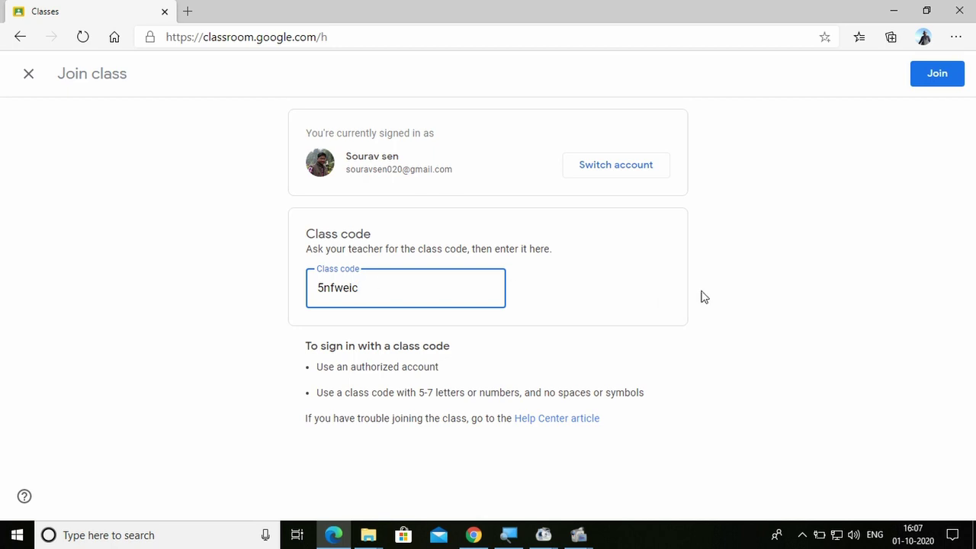
click(937, 84)
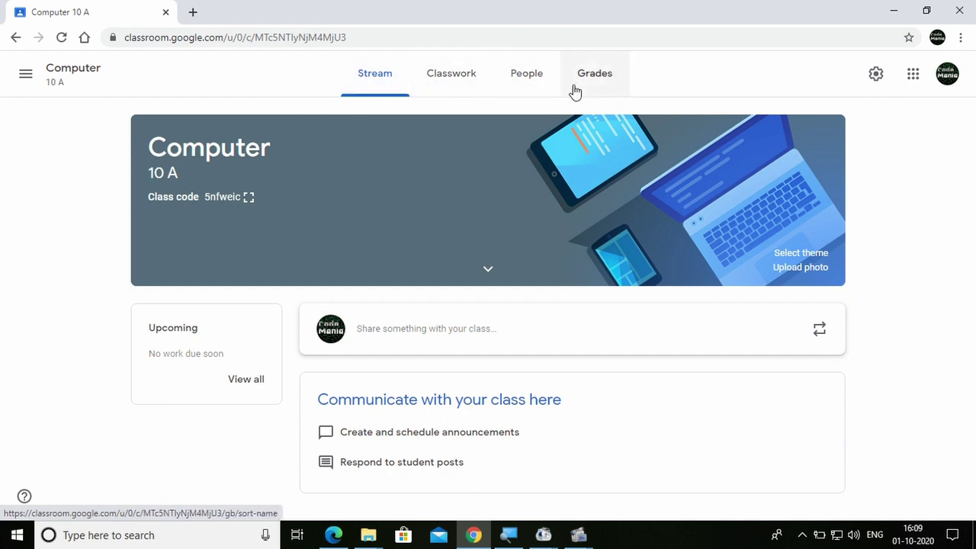
Step: In Chrome, add a topic named Recursion to the classwork of Computer 10 A
click(465, 90)
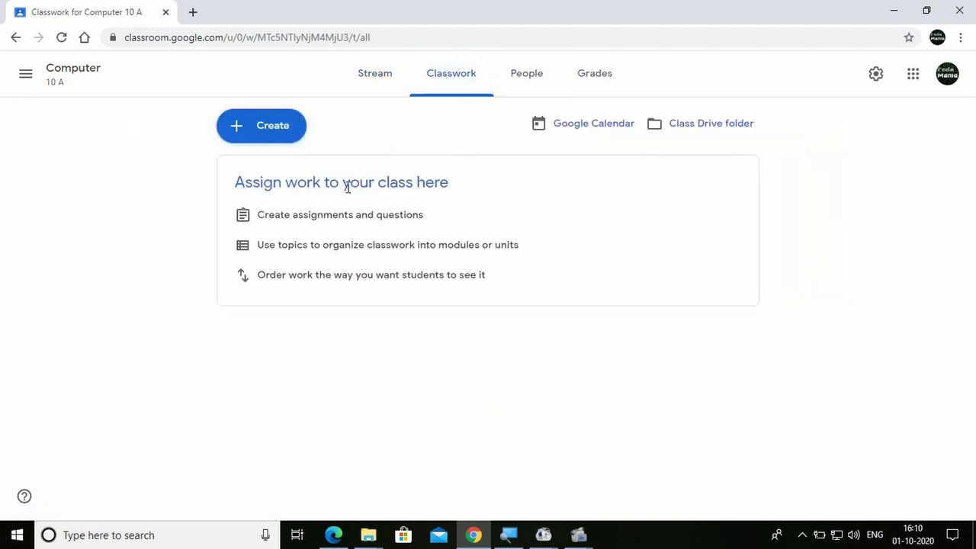
click(274, 144)
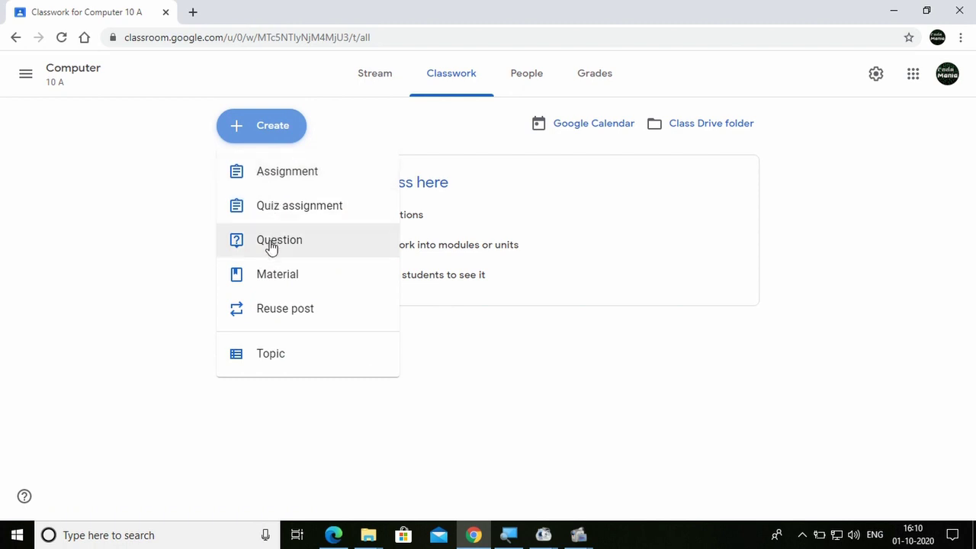
click(270, 355)
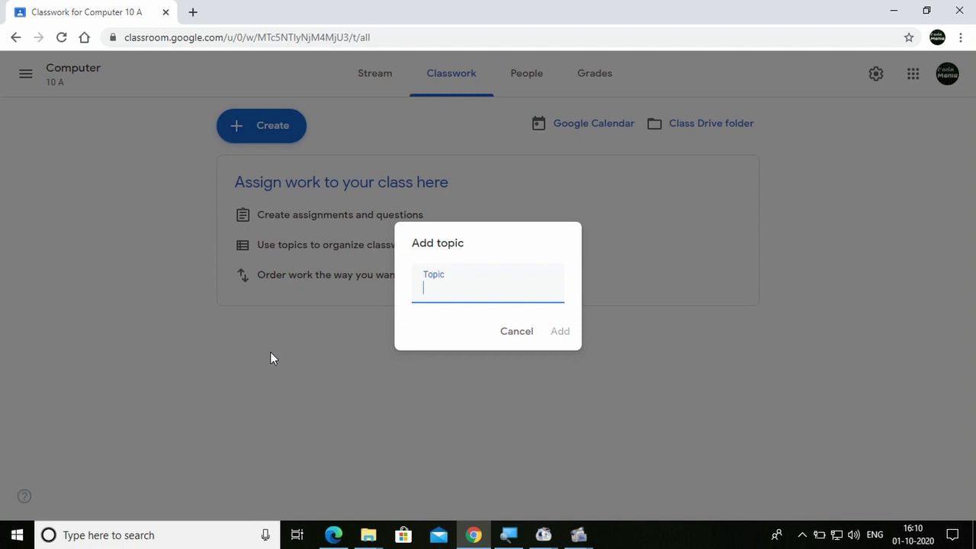
text(Recursion)
click(560, 333)
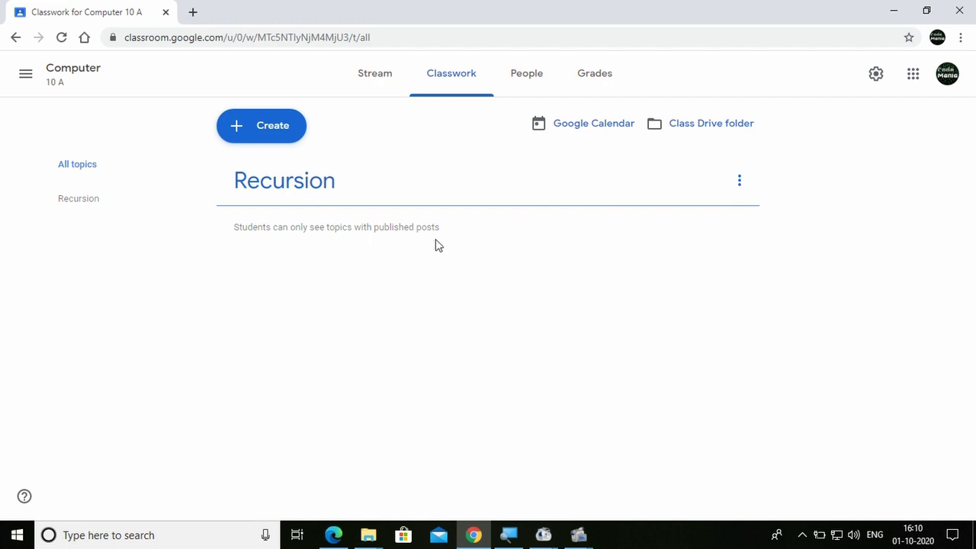
Step: Start a new classwork material titled "Class notes" without a description and bring up its attachment source options
click(259, 129)
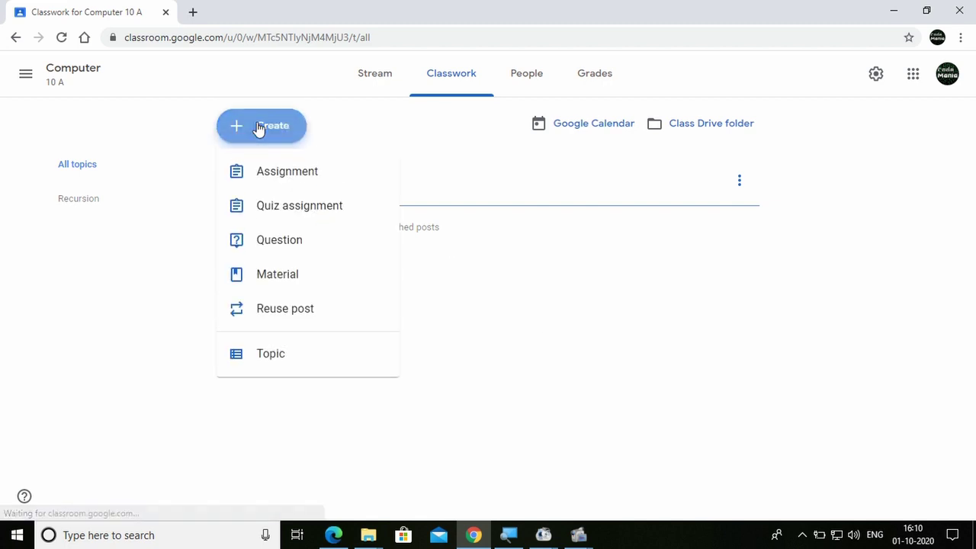
click(269, 278)
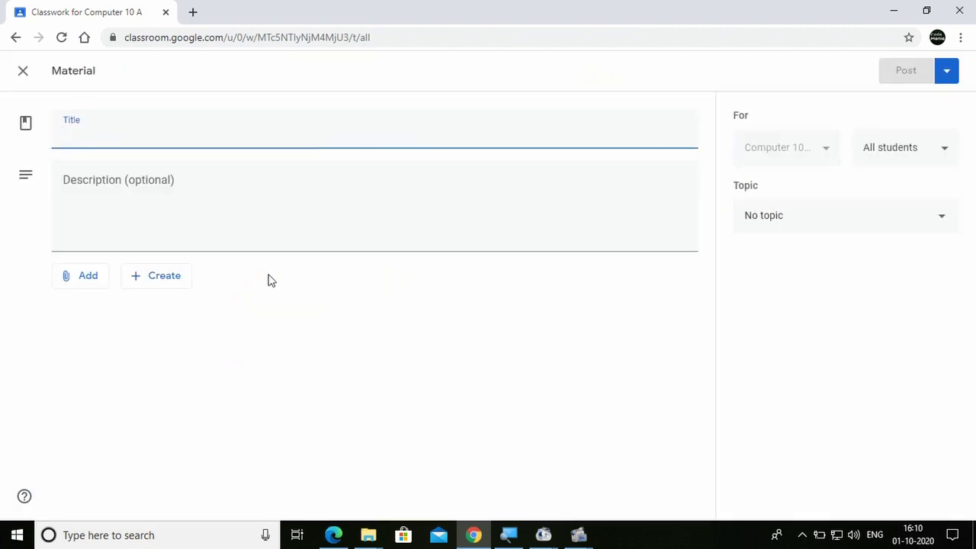
text(Cla)
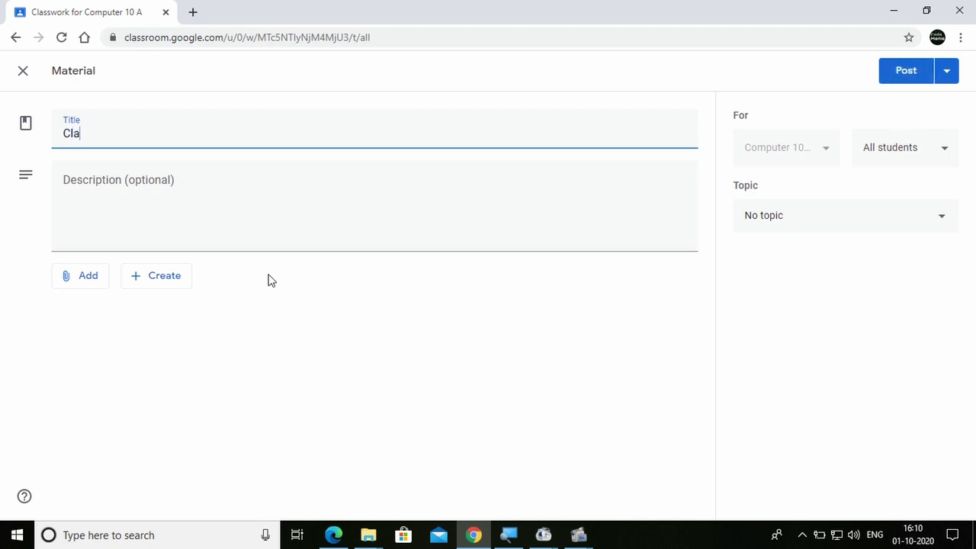
text(ss notes)
click(98, 233)
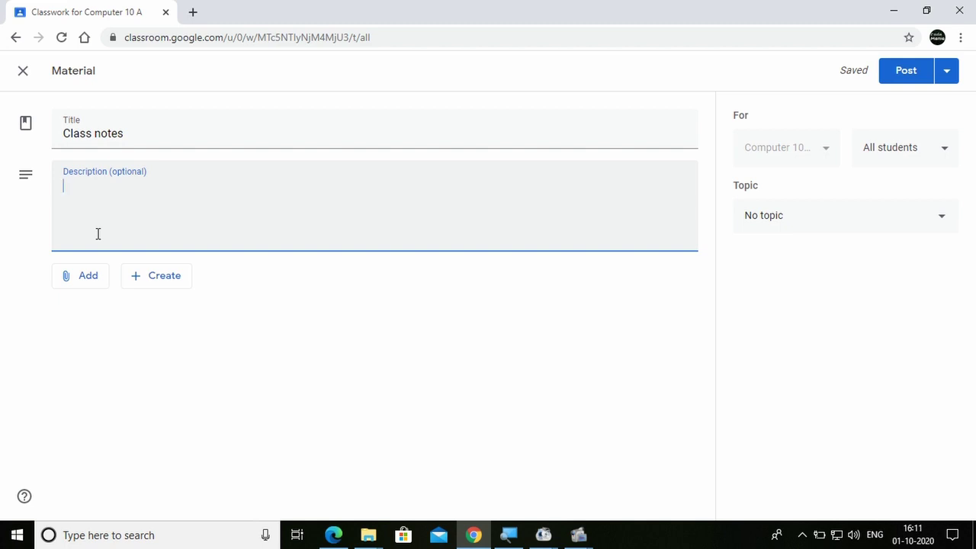
click(78, 279)
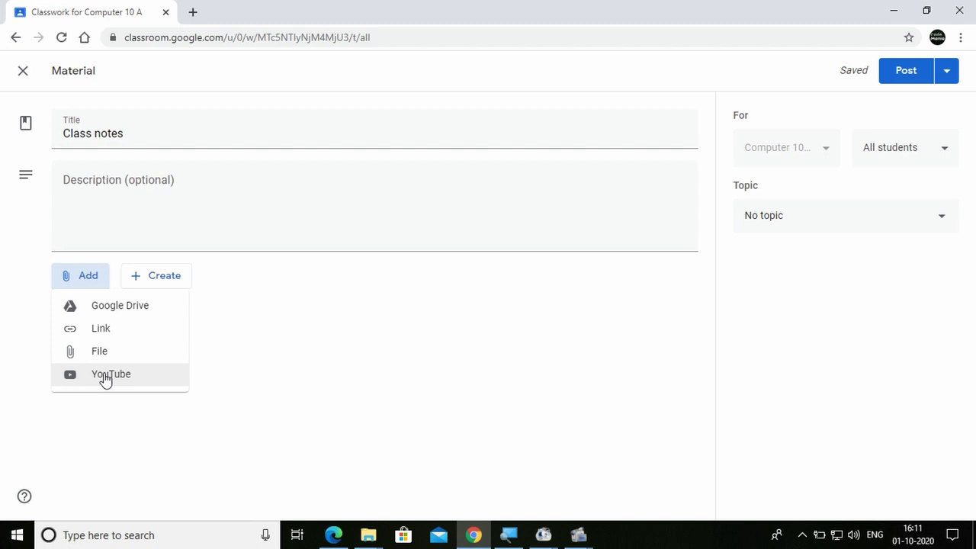
Step: Open YouTube in a new browser tab and search for "code mania"
click(192, 13)
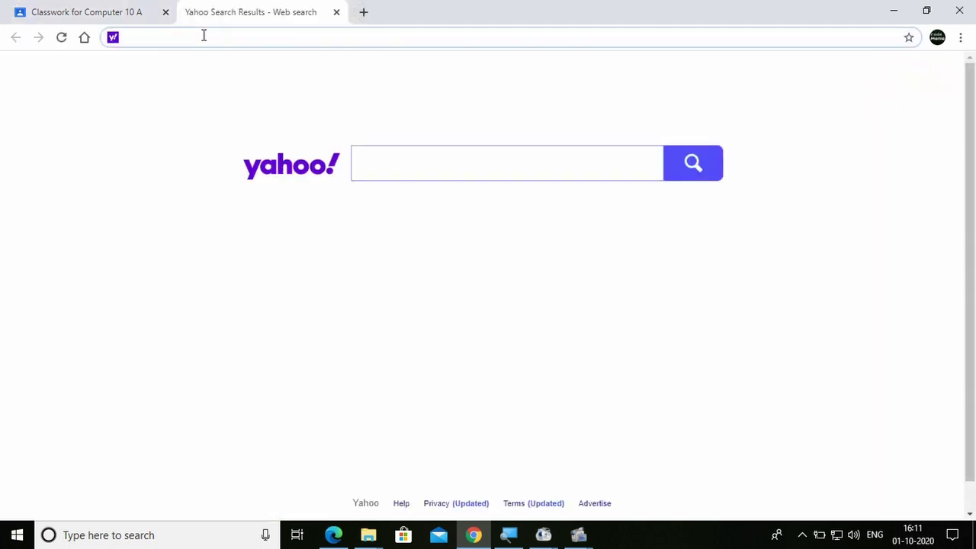
text(yo)
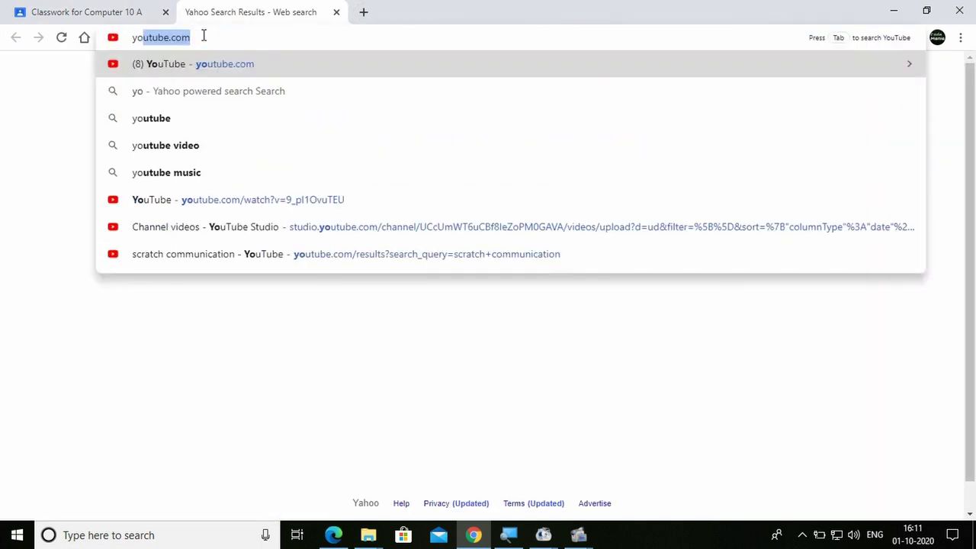
key(Return)
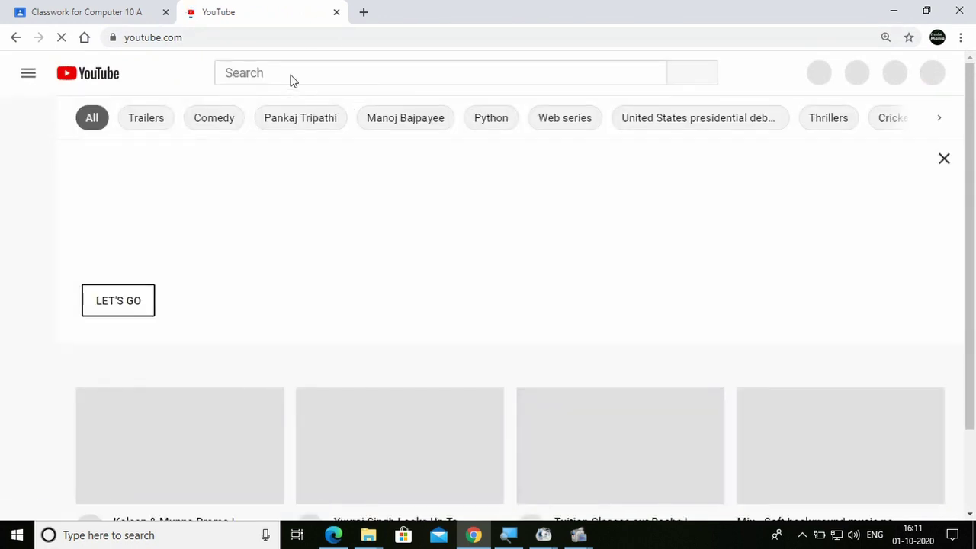
click(292, 74)
text(code)
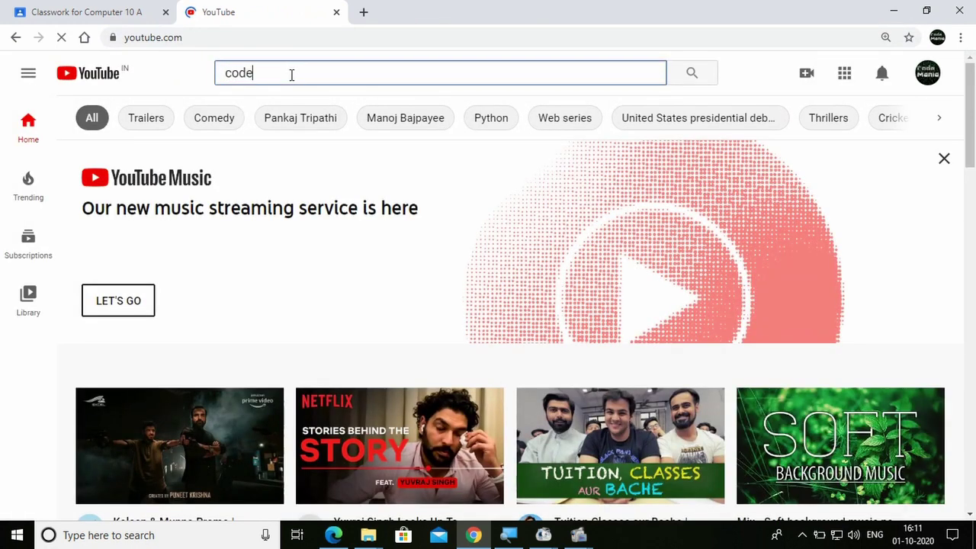
text( mania)
key(Return)
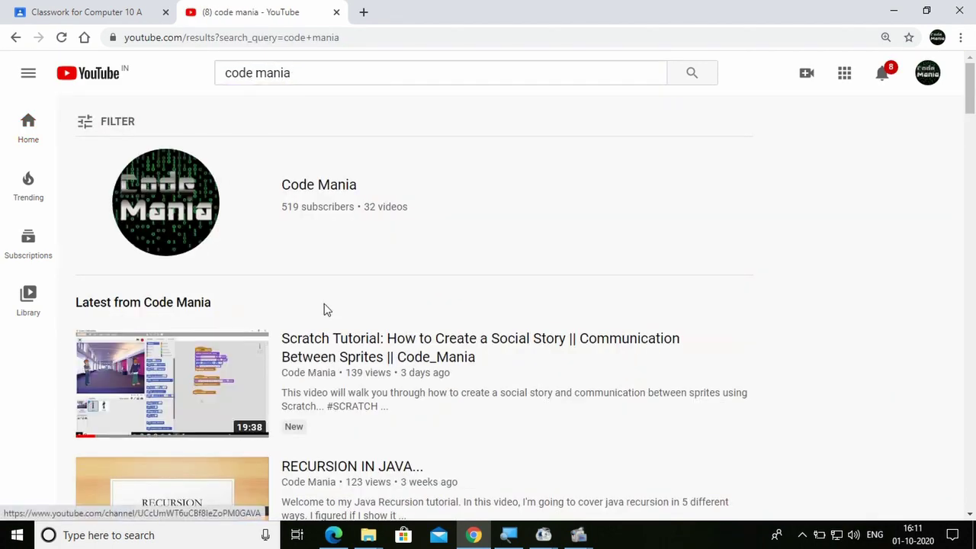
Step: Open the Code Mania video "RECURSION IN JAVA...", copy its web address and close the YouTube tab
mouse_move(327, 366)
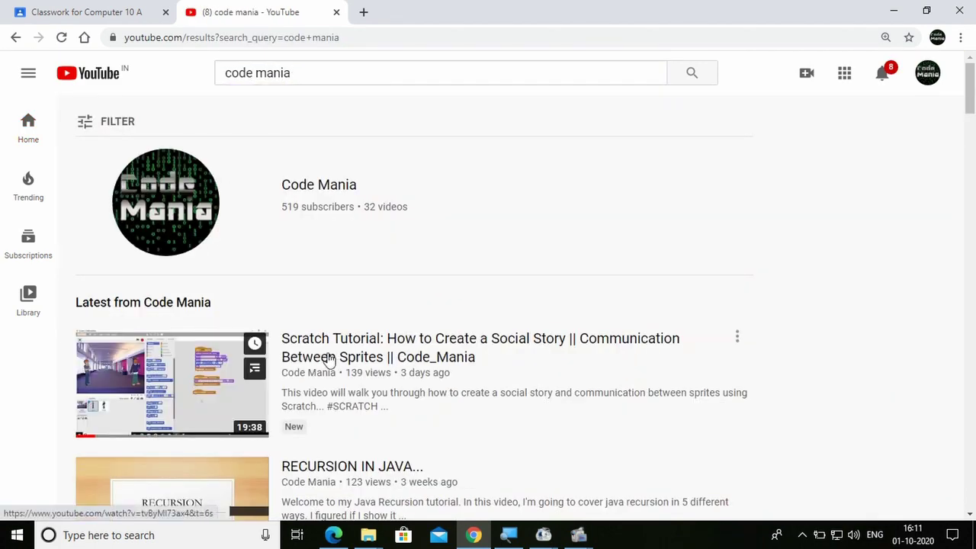
click(333, 467)
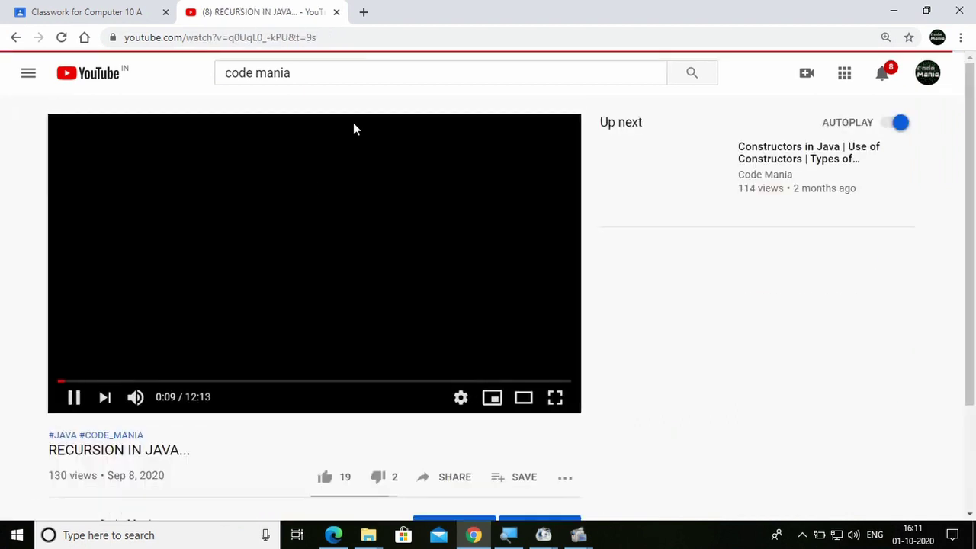
click(316, 37)
key(ctrl+c)
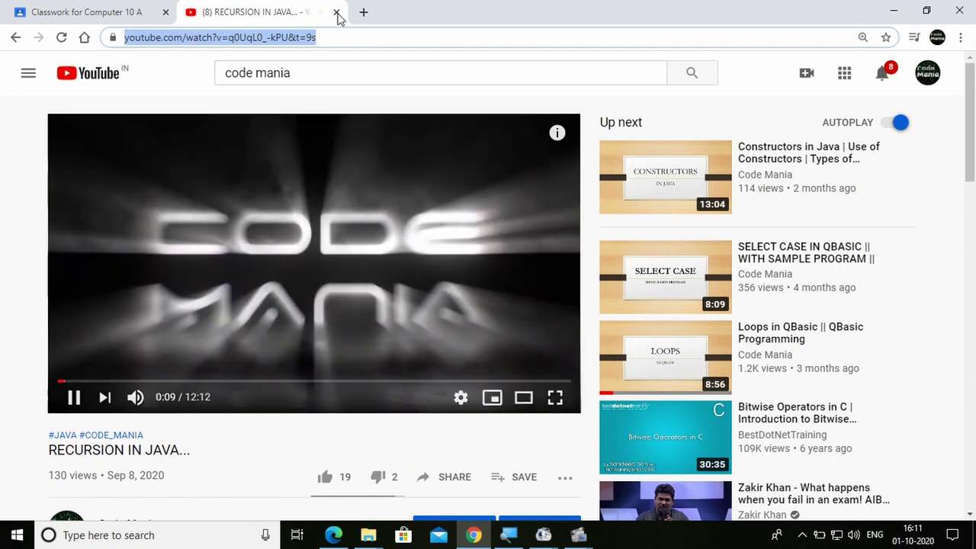
click(337, 12)
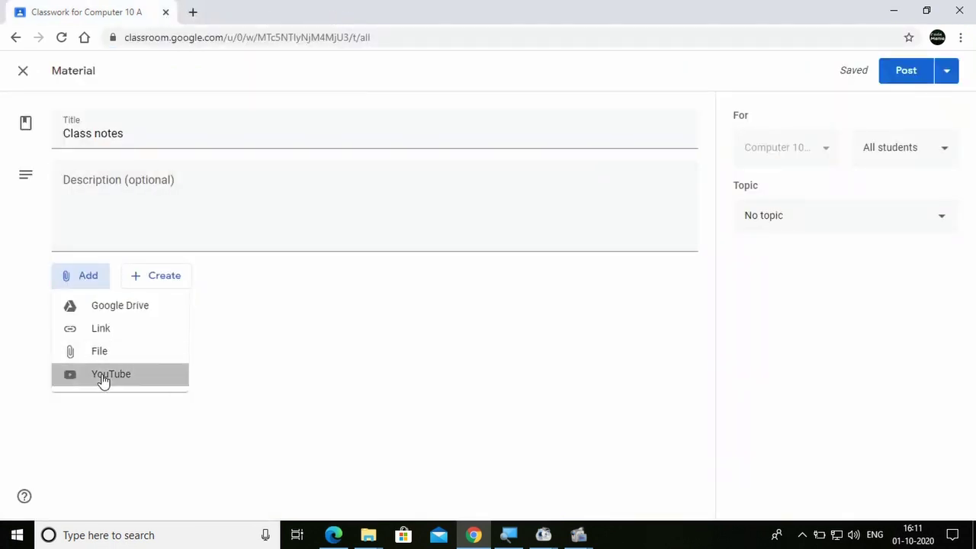
Step: Attach the "RECURSION IN JAVA..." YouTube video to the Class notes material by searching for the copied link
click(101, 373)
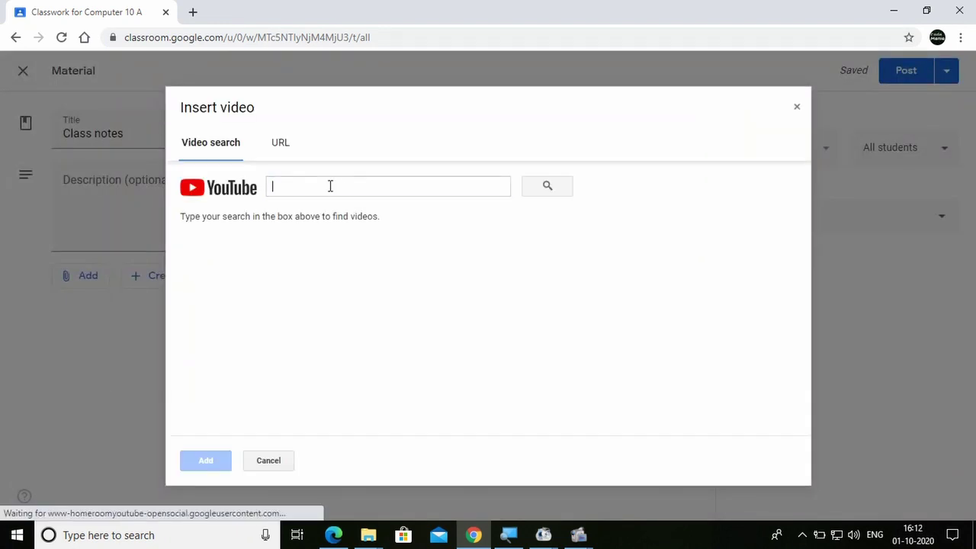
key(ctrl+v)
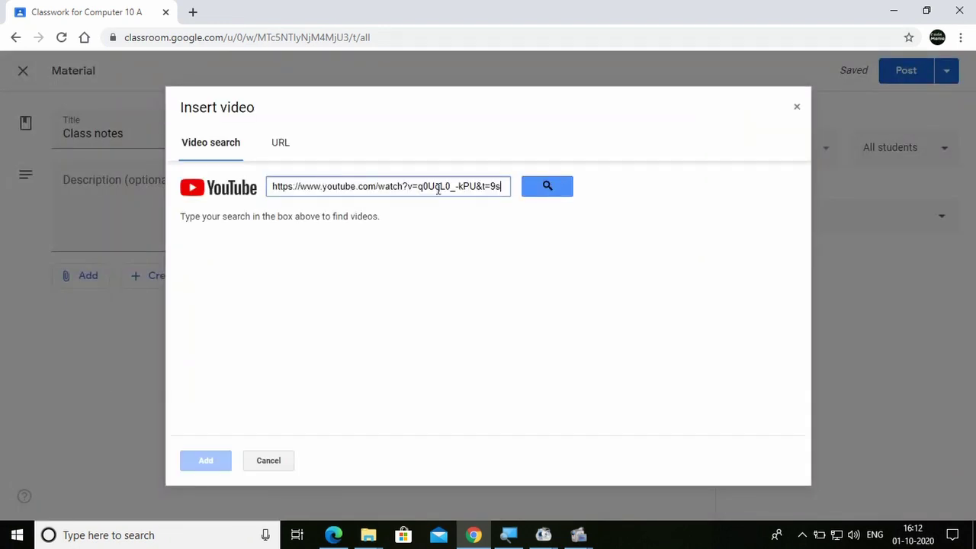
click(559, 187)
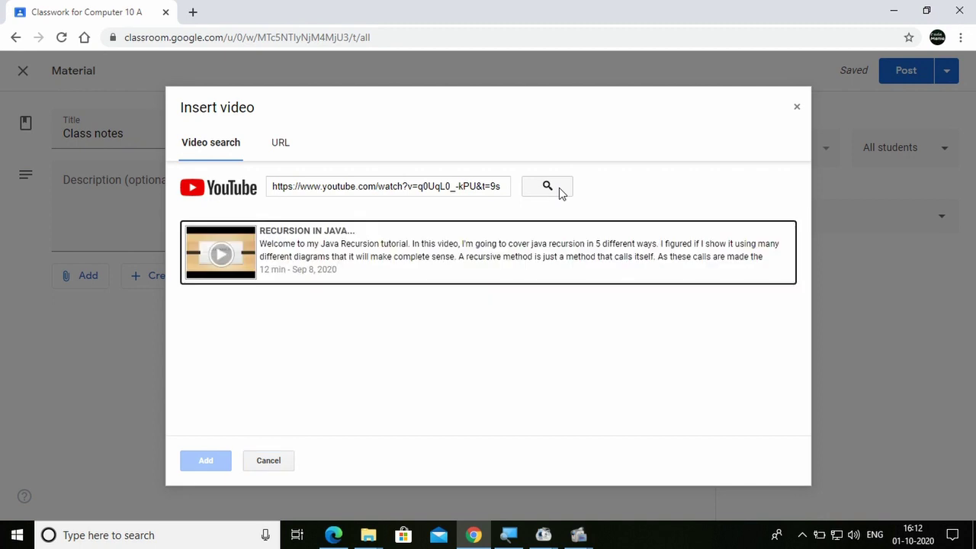
click(318, 242)
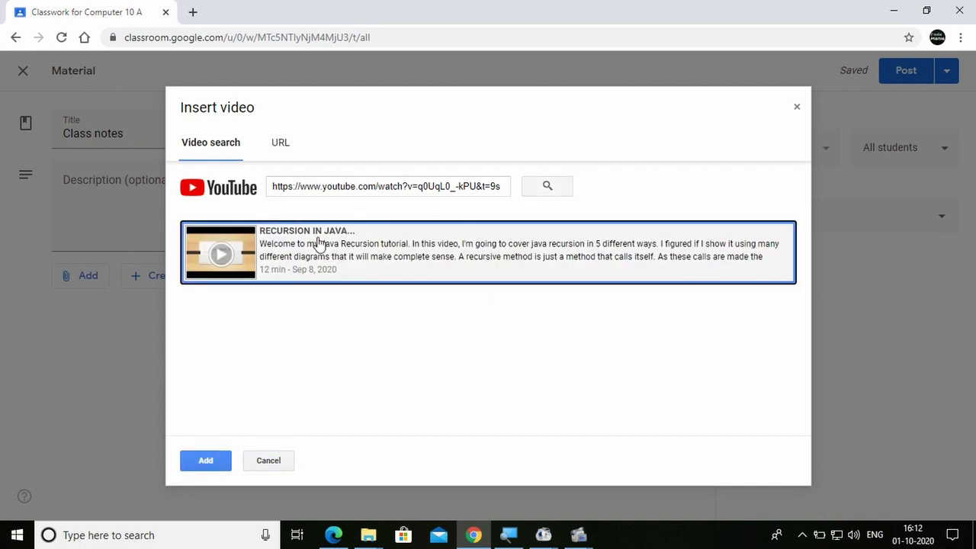
click(205, 461)
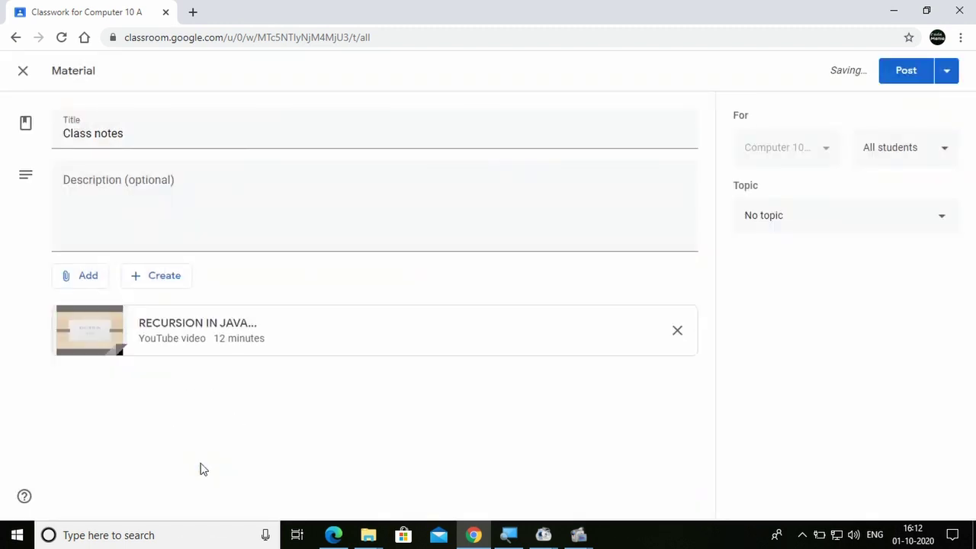
click(152, 284)
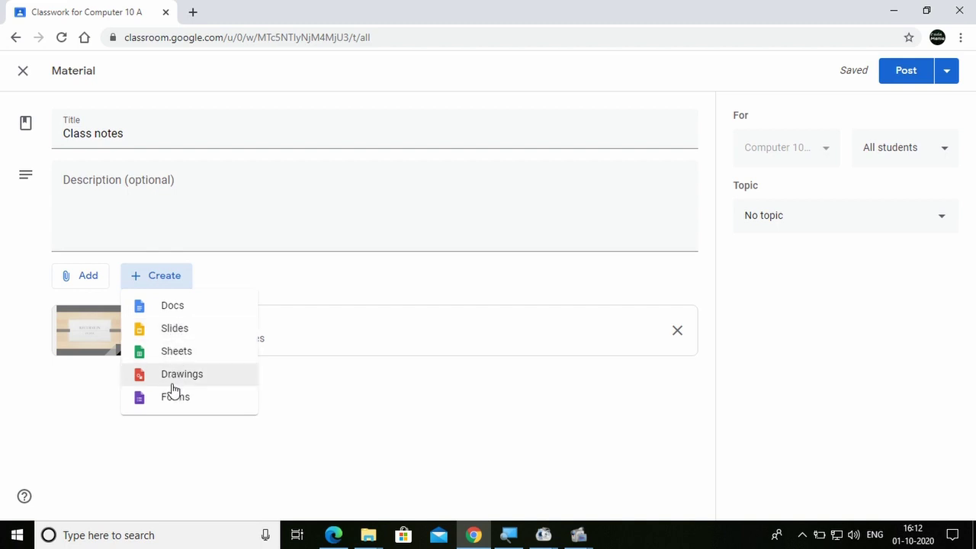
click(173, 336)
click(171, 307)
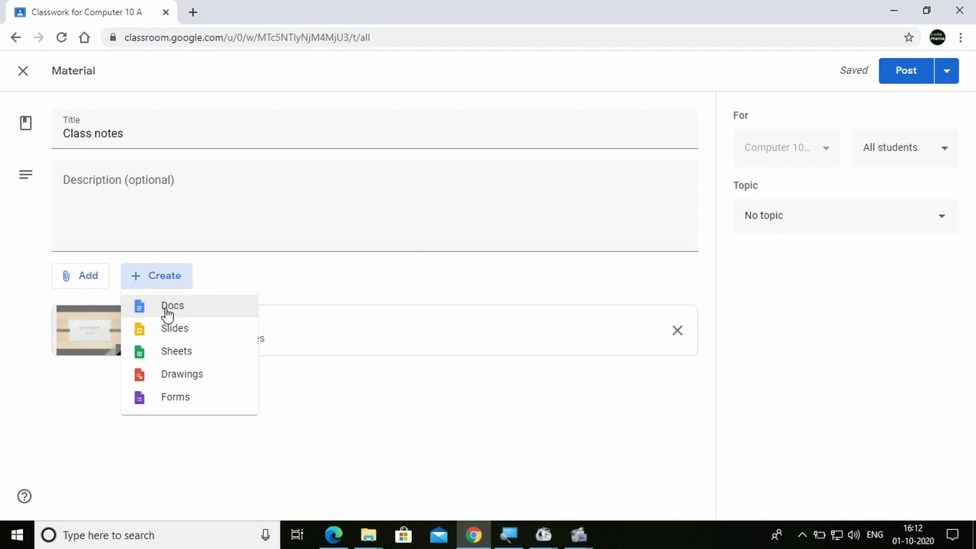
click(252, 206)
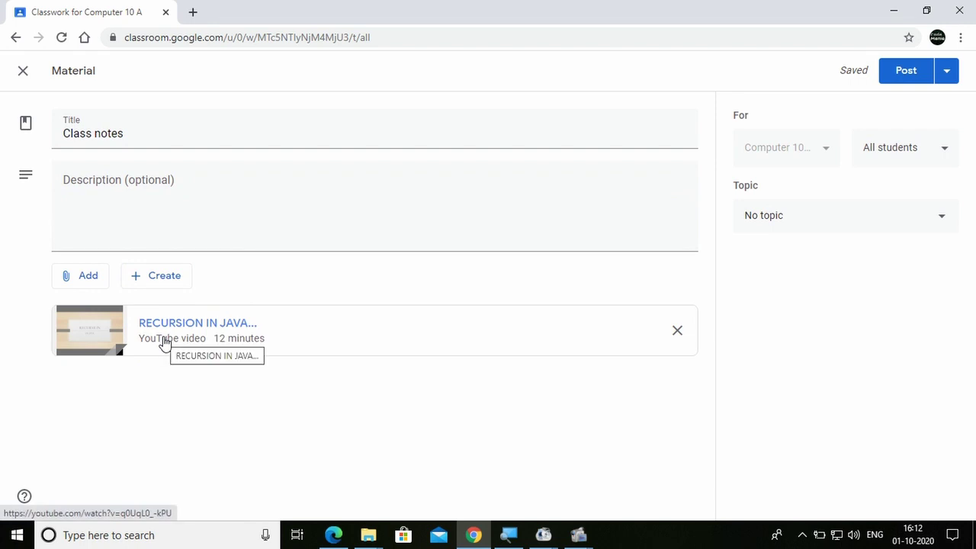
Step: Enter "Please watch it and make notes..." as the description of the Class notes material
click(133, 188)
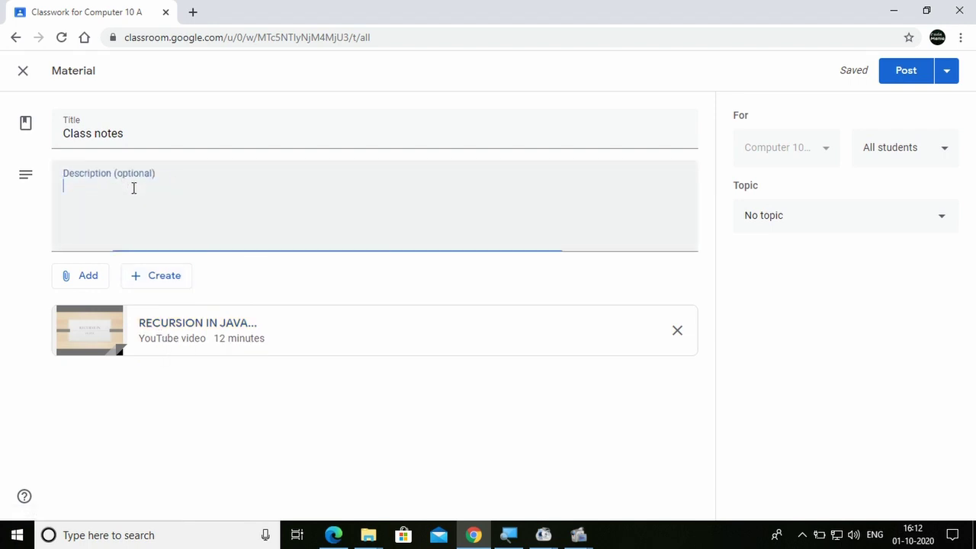
text(Plea)
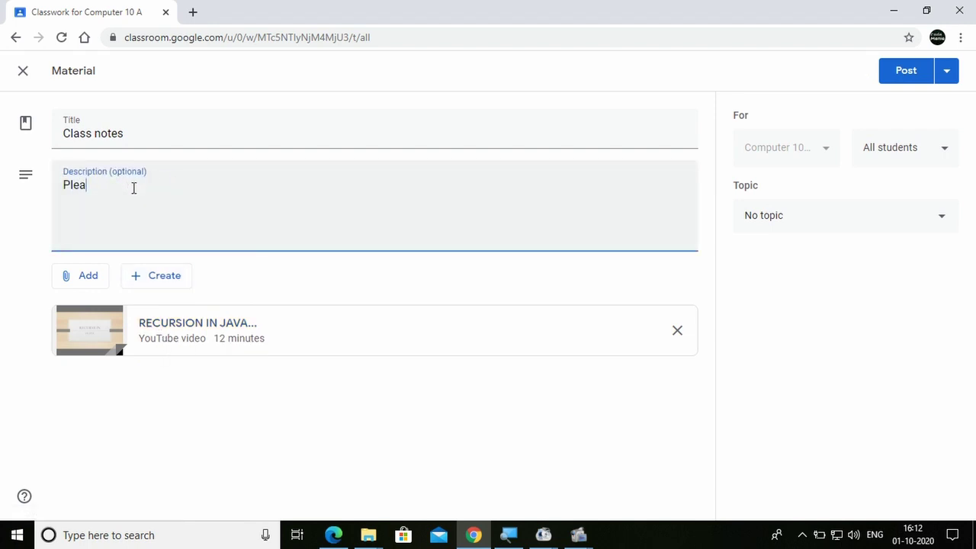
text(se watch it and make n)
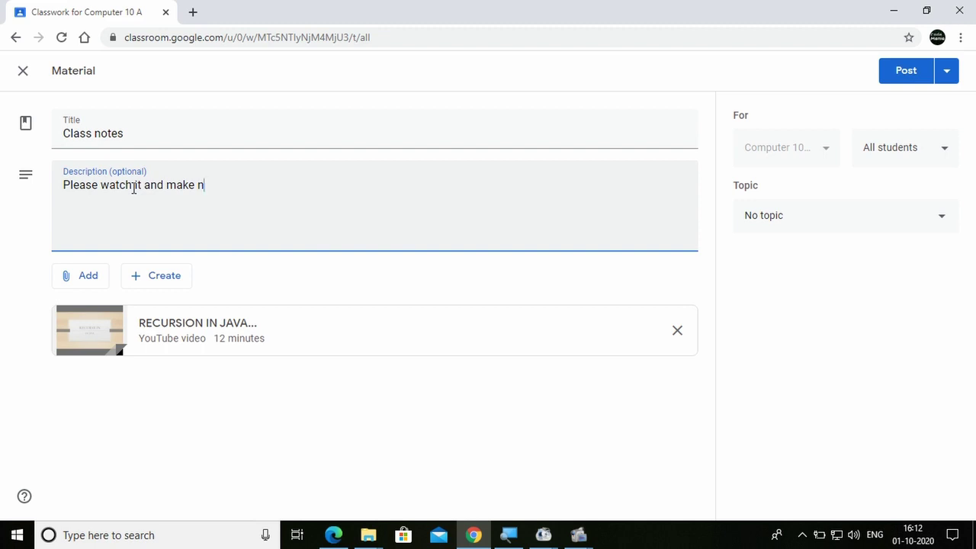
text(otes...)
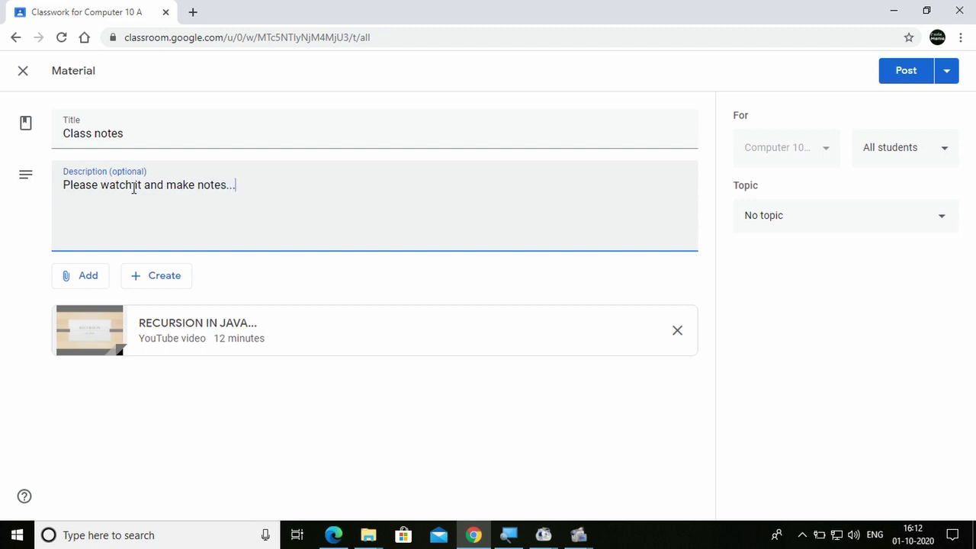
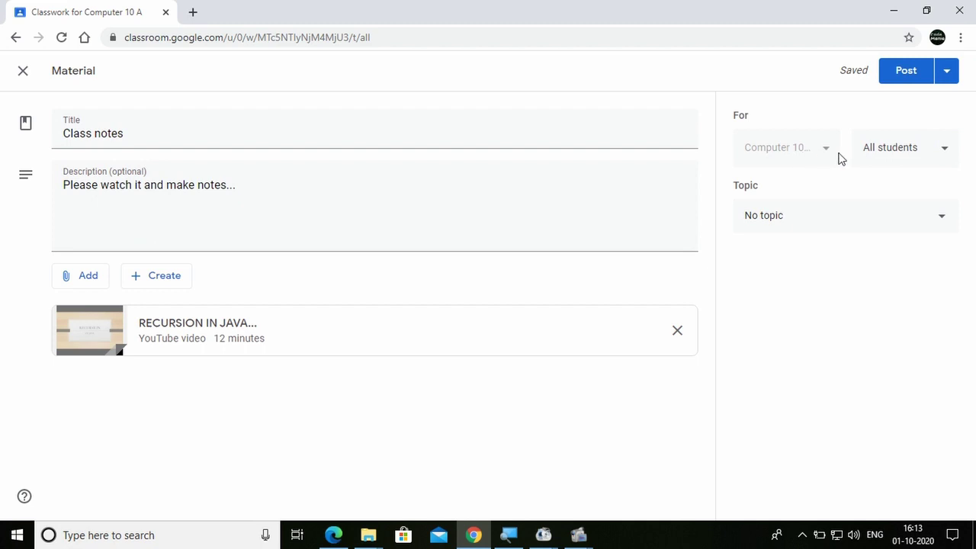
Step: Post the Class notes material to all students under the Recursion topic
click(946, 152)
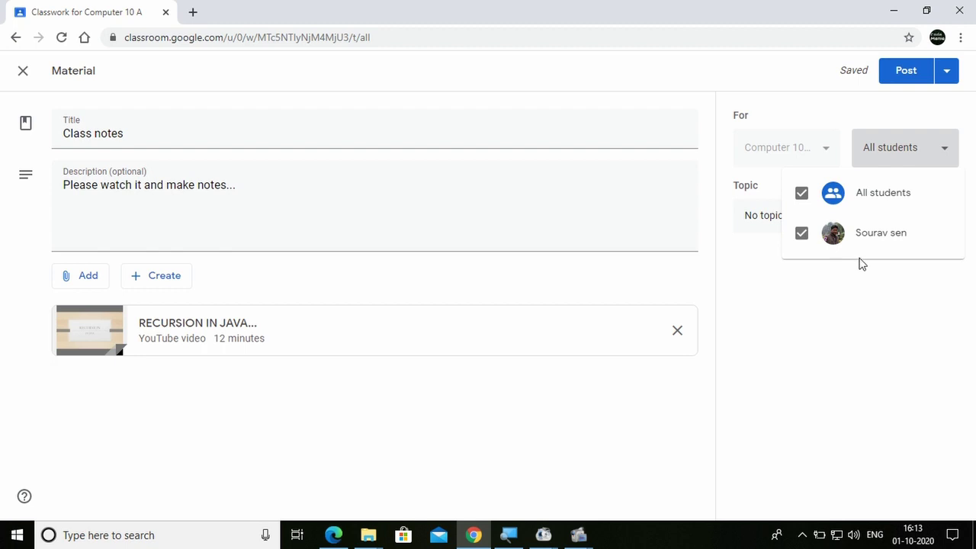
click(864, 196)
click(865, 196)
click(615, 218)
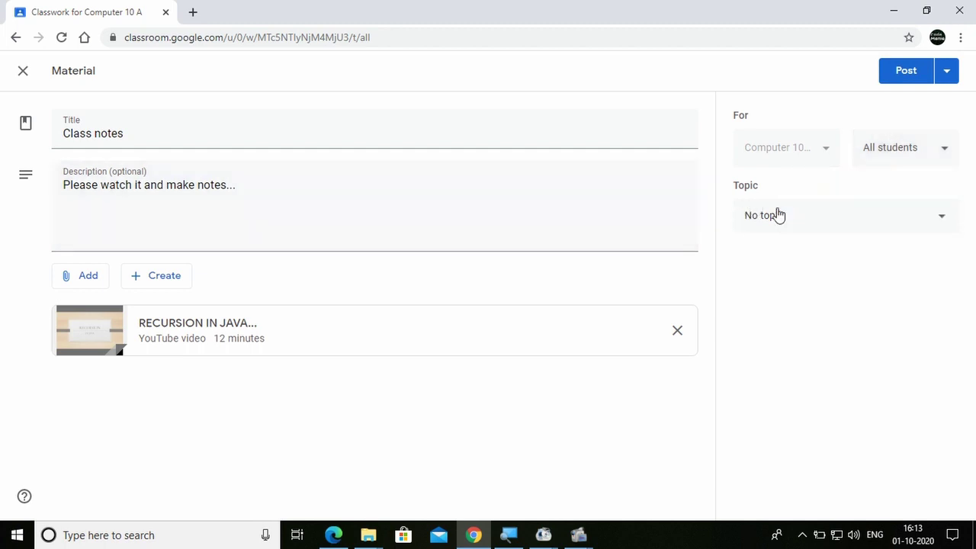
click(942, 220)
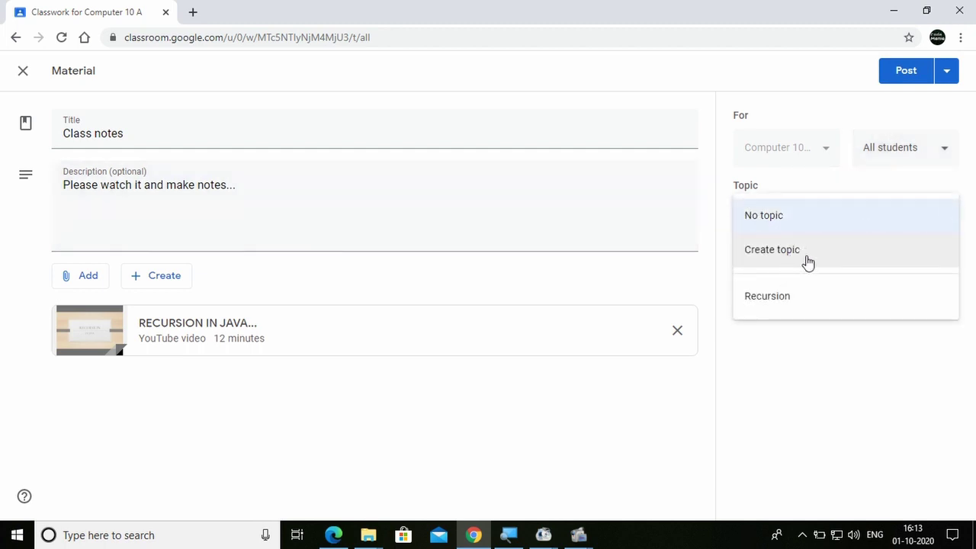
click(761, 305)
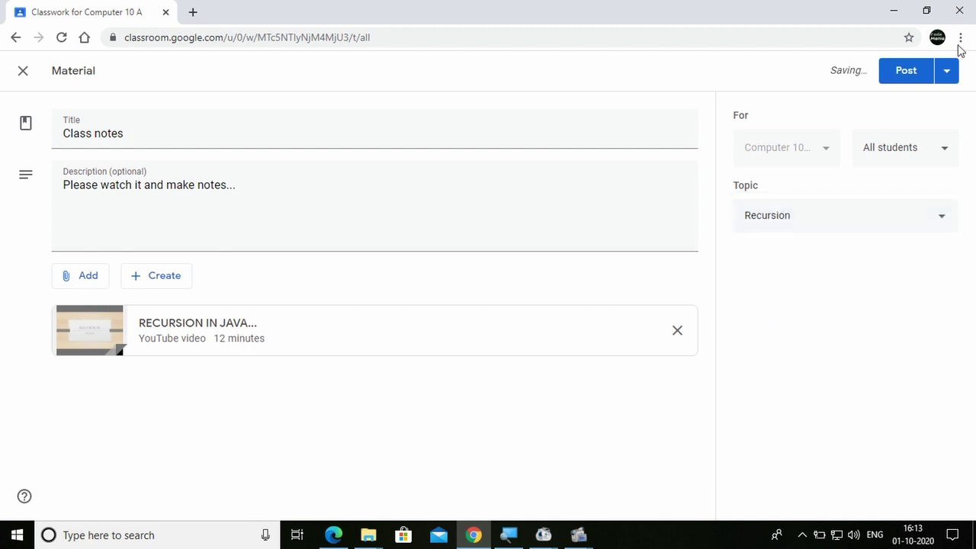
click(902, 73)
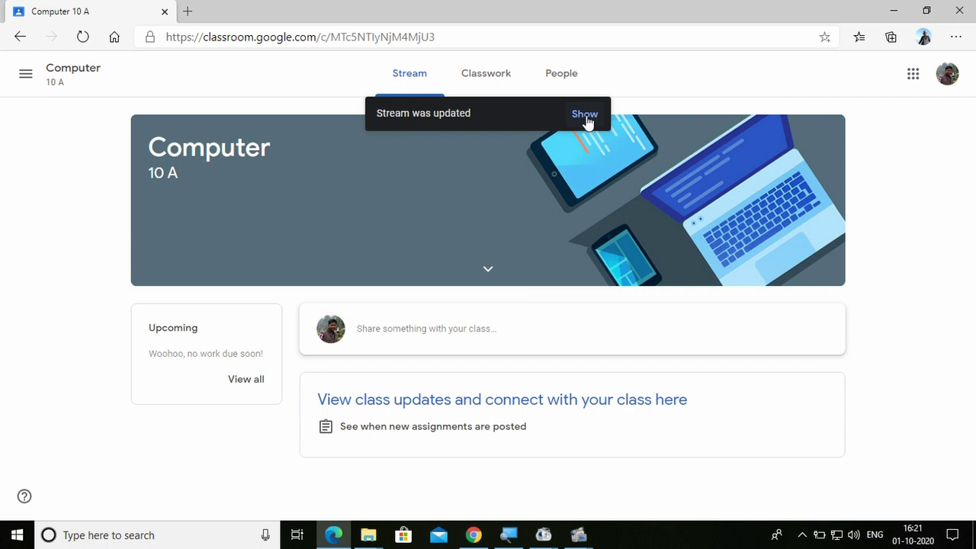
Step: In Microsoft Edge, refresh the student's Computer class stream and open the posted Class notes material
click(83, 42)
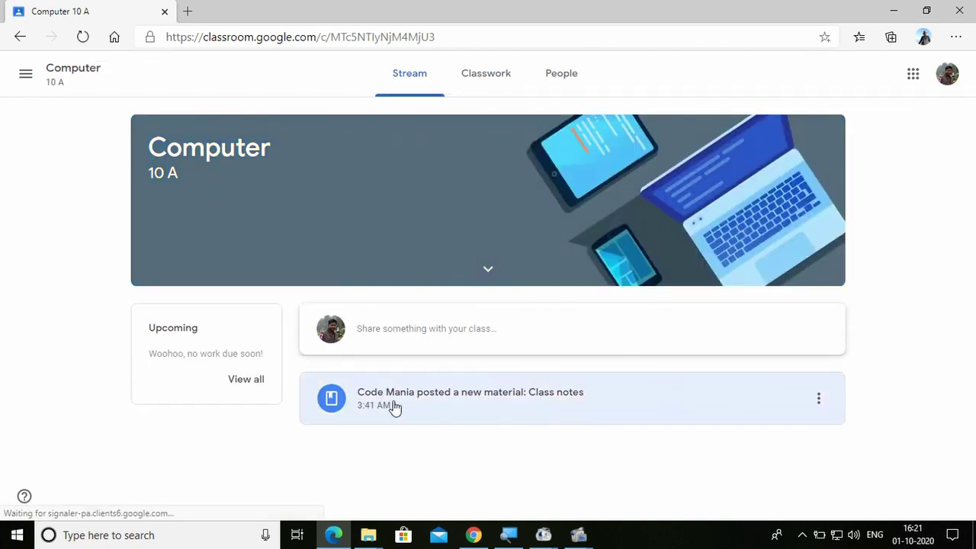
click(509, 404)
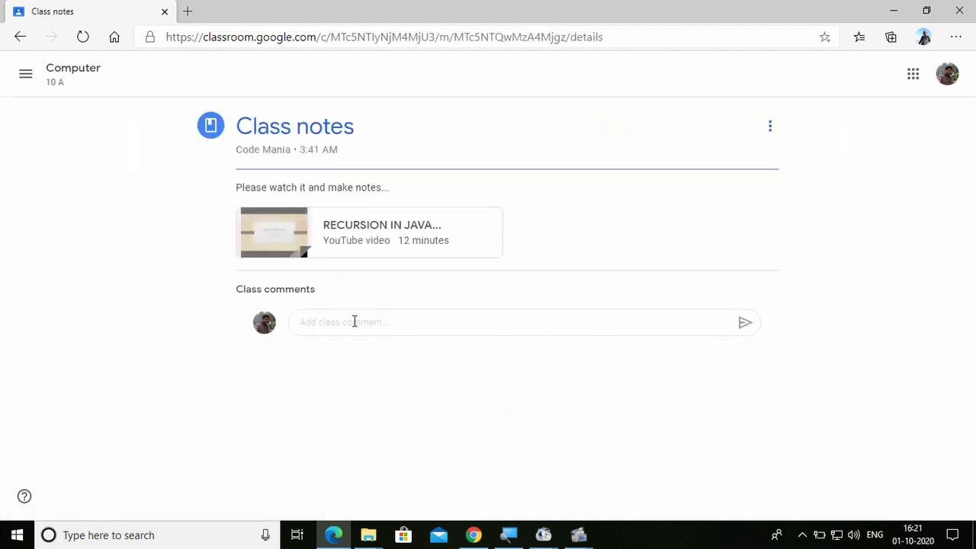
click(359, 241)
click(359, 241)
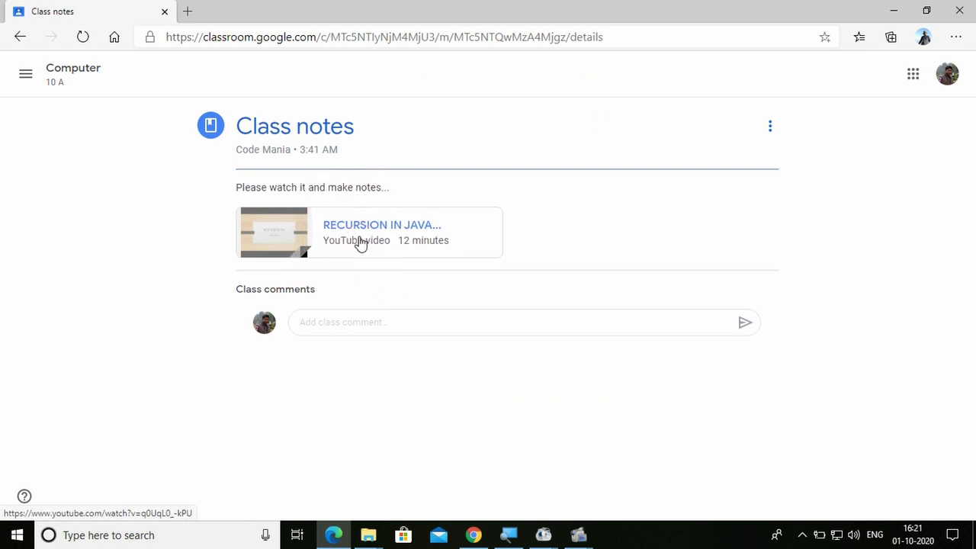
click(357, 237)
Step: Write "Thank you" as a class comment on the Class notes material without sending it
click(322, 322)
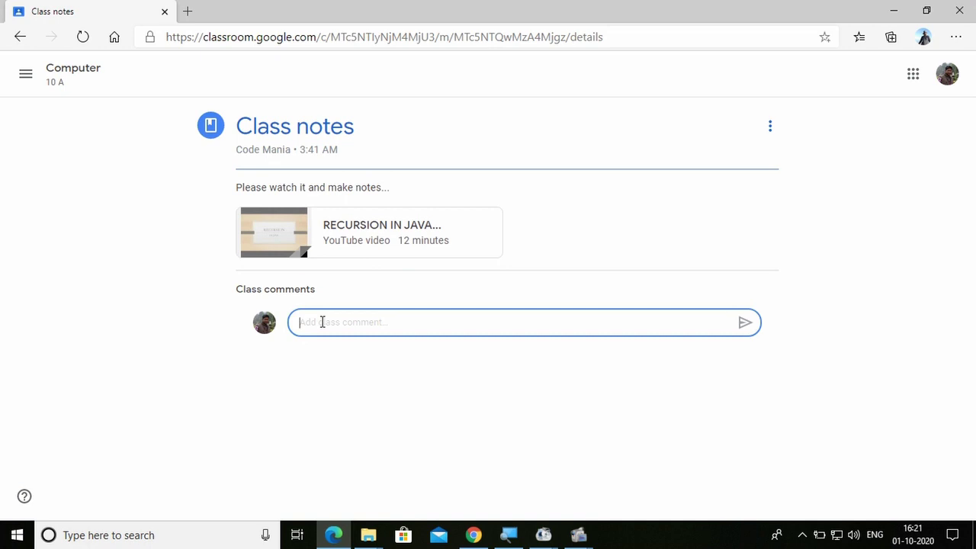
text(Thenk)
key(BackSpace)
key(BackSpace)
key(BackSpace)
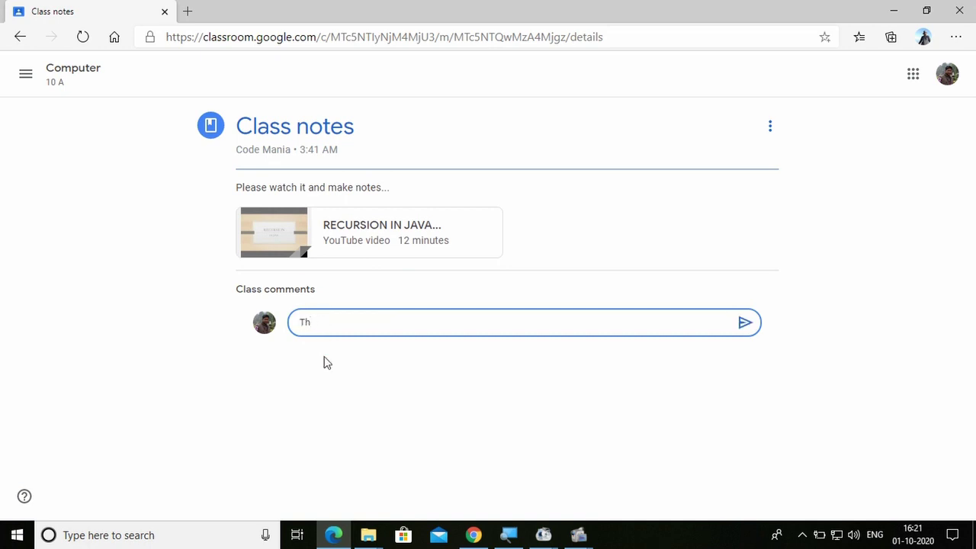
text(ank you)
Step: Play the attached "RECURSION IN JAVA..." video as the student and close its preview
click(358, 241)
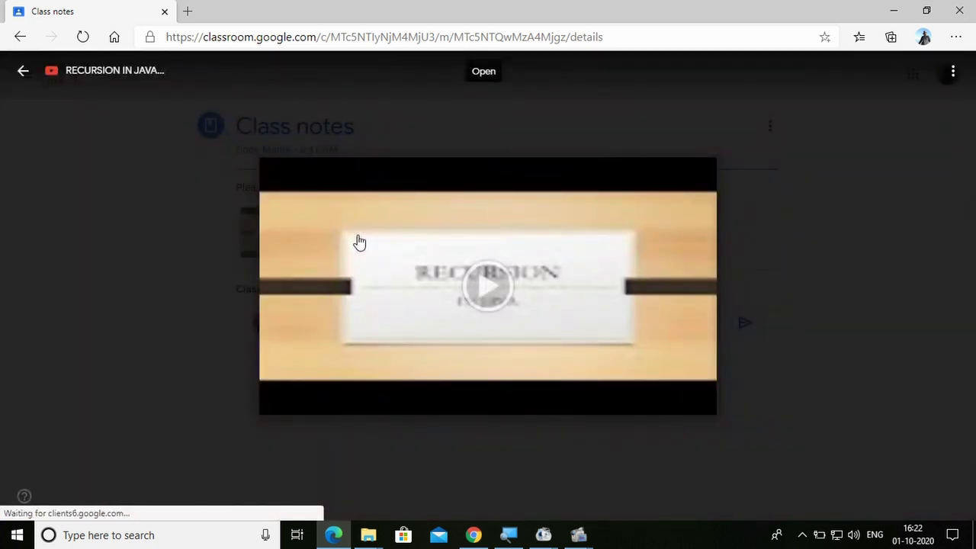
click(494, 293)
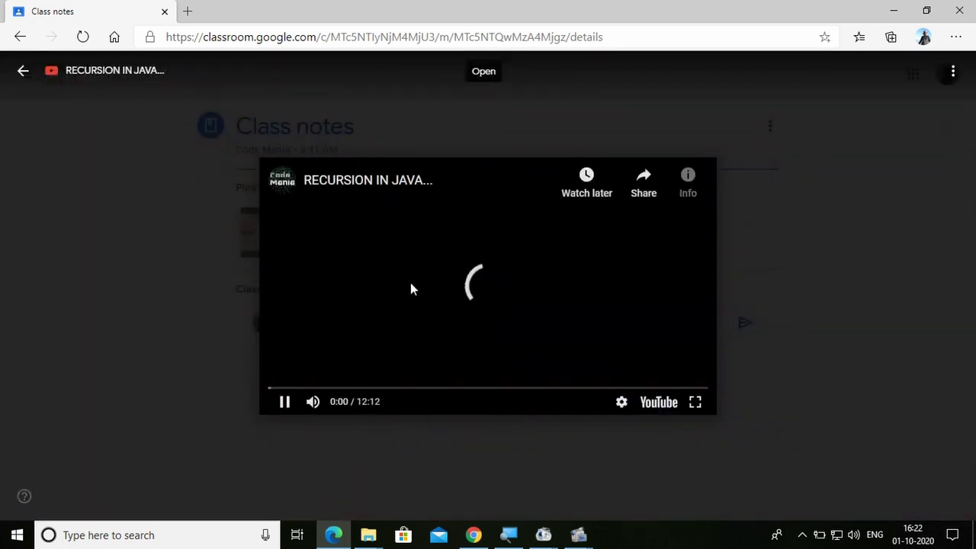
key(Escape)
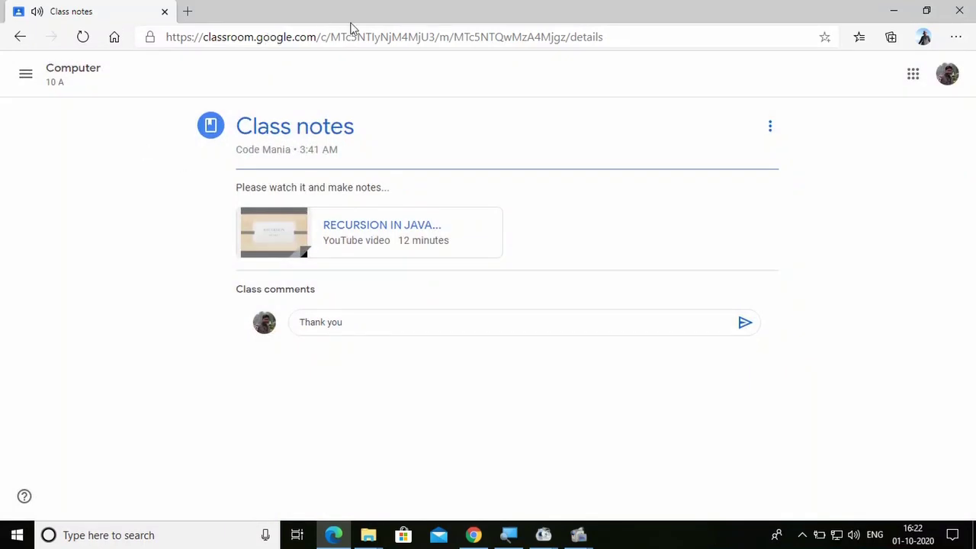
Step: Leave the student's Class notes material page and discard the unsent class comment
click(20, 36)
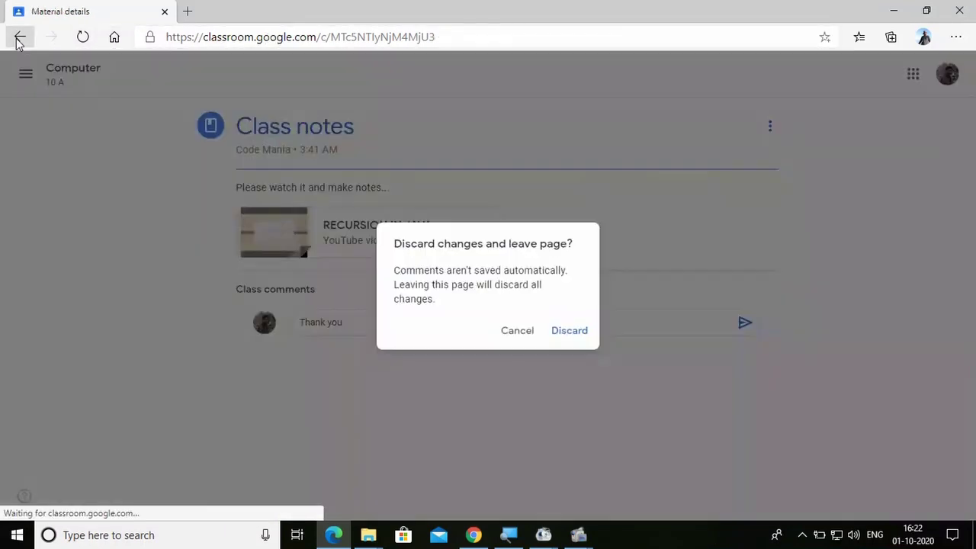
click(564, 332)
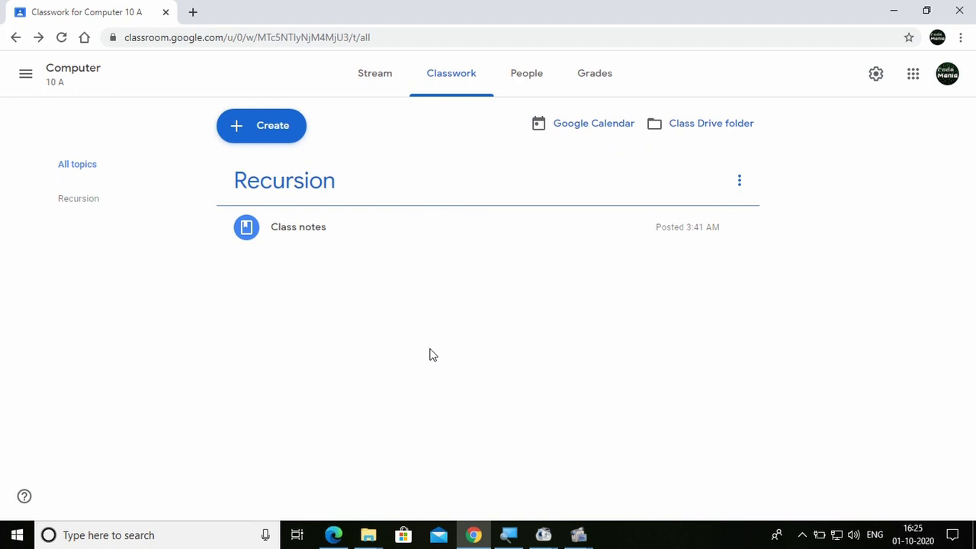
Step: In Google Chrome, start a new assignment in the teacher's Computer 10 A classwork and title it "Class test"
click(251, 134)
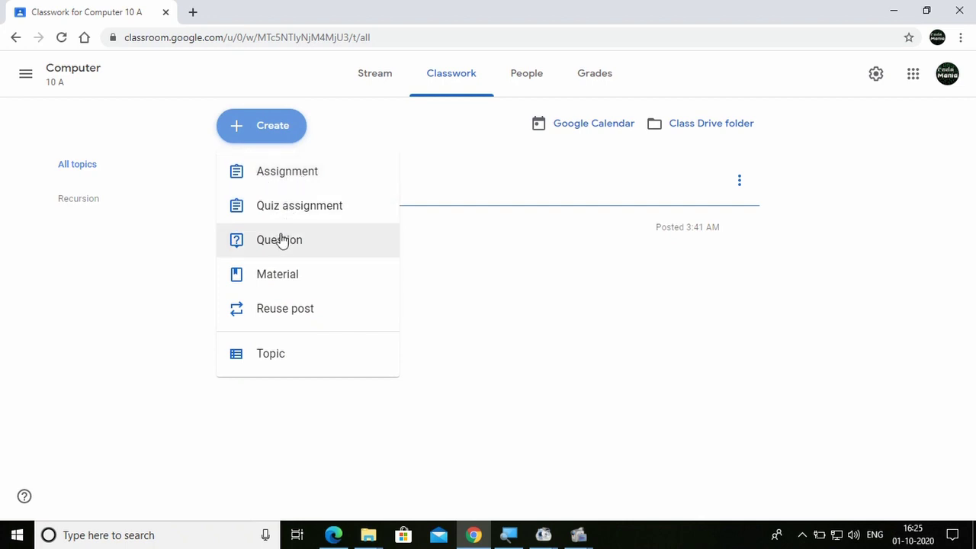
click(281, 175)
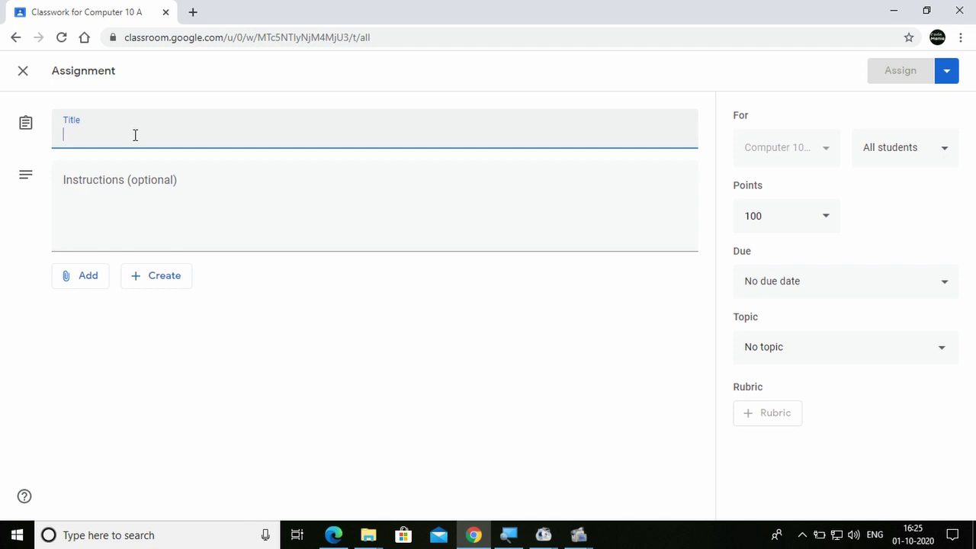
text(Class )
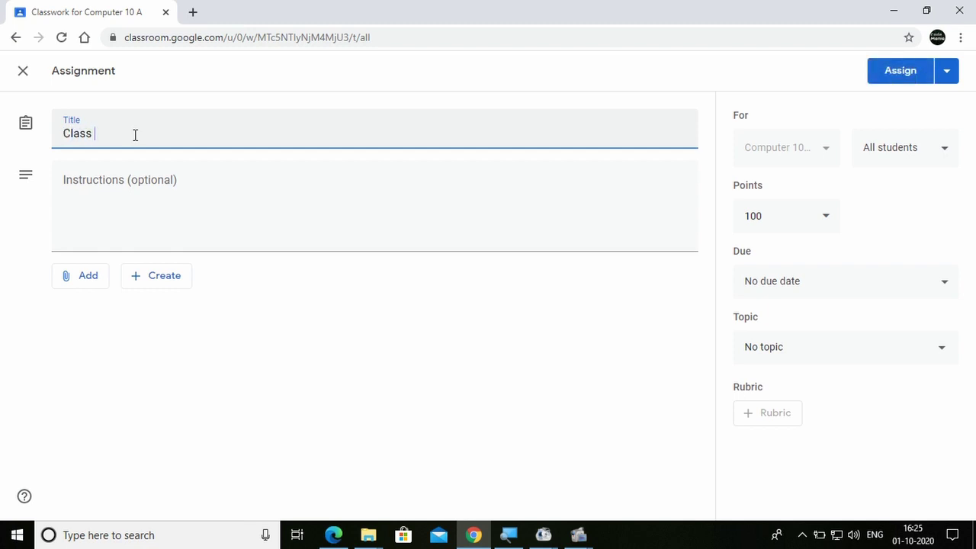
text(test)
click(103, 235)
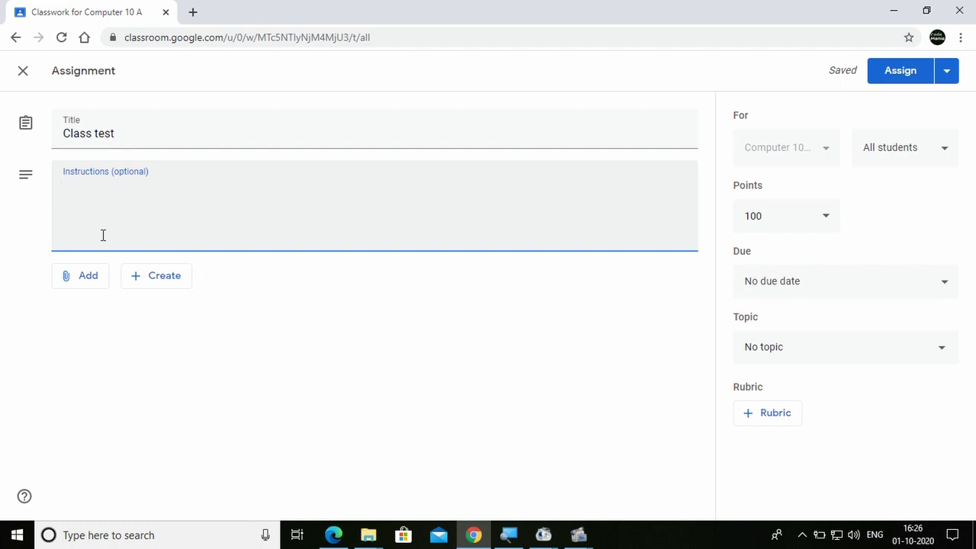
click(85, 280)
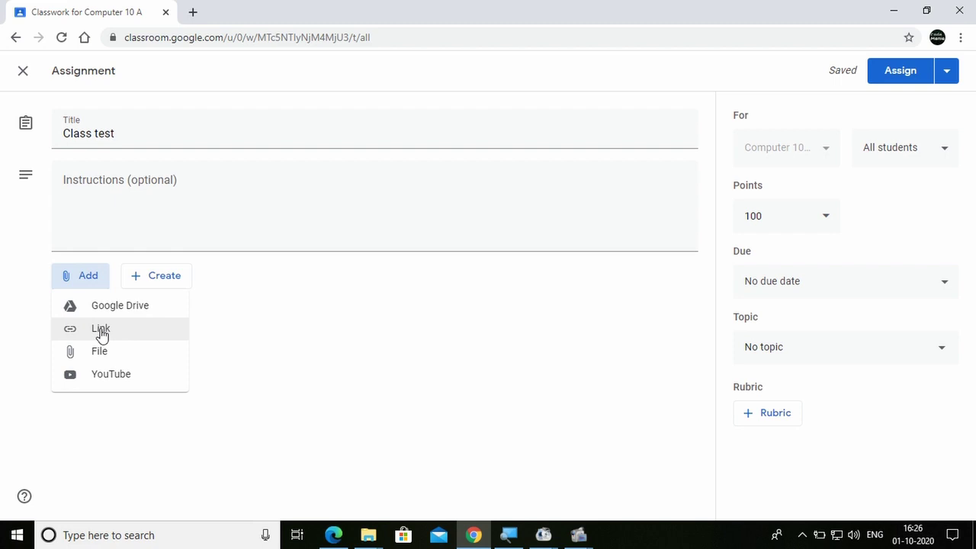
click(101, 331)
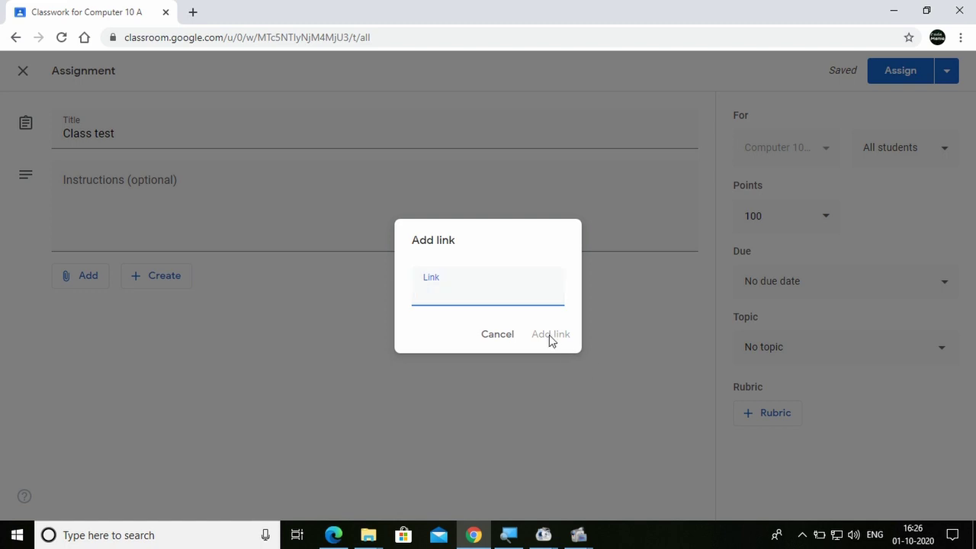
click(491, 333)
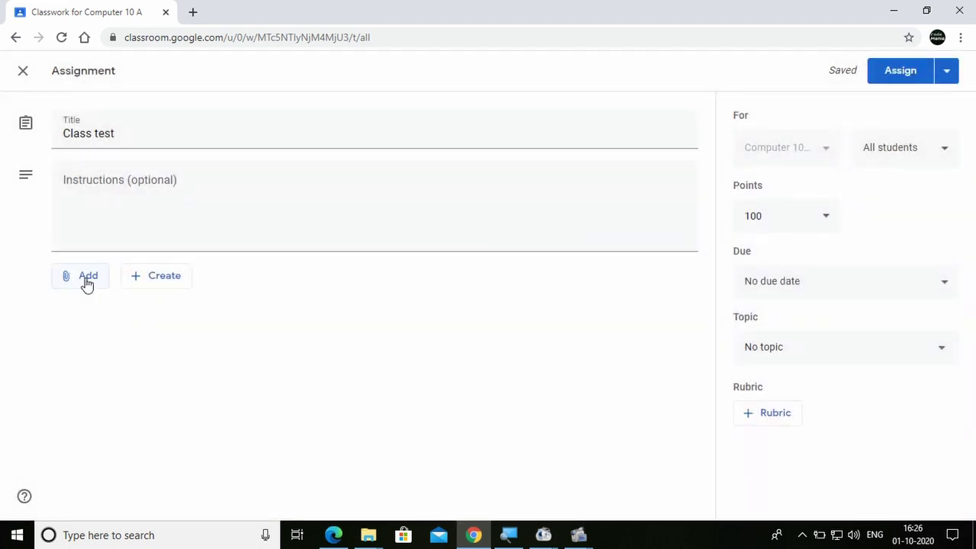
click(86, 282)
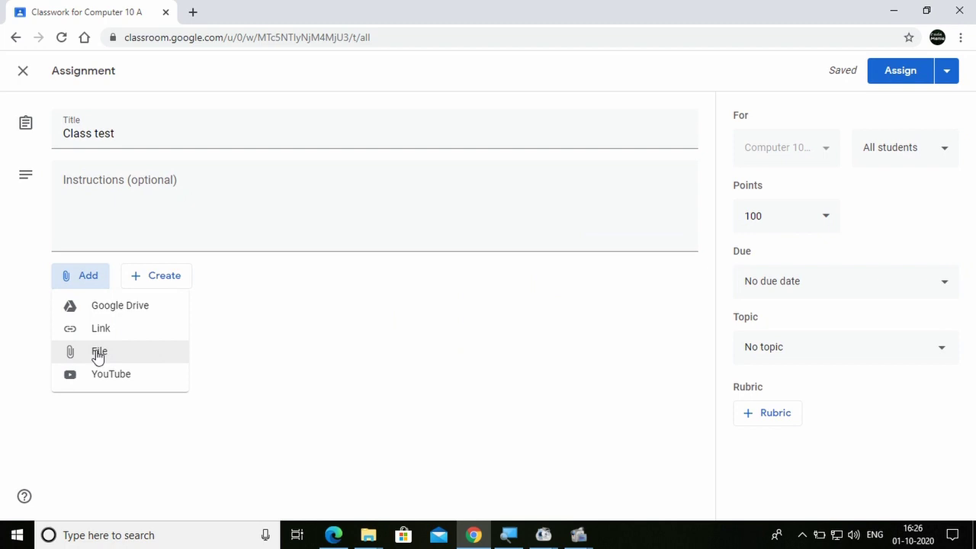
click(98, 354)
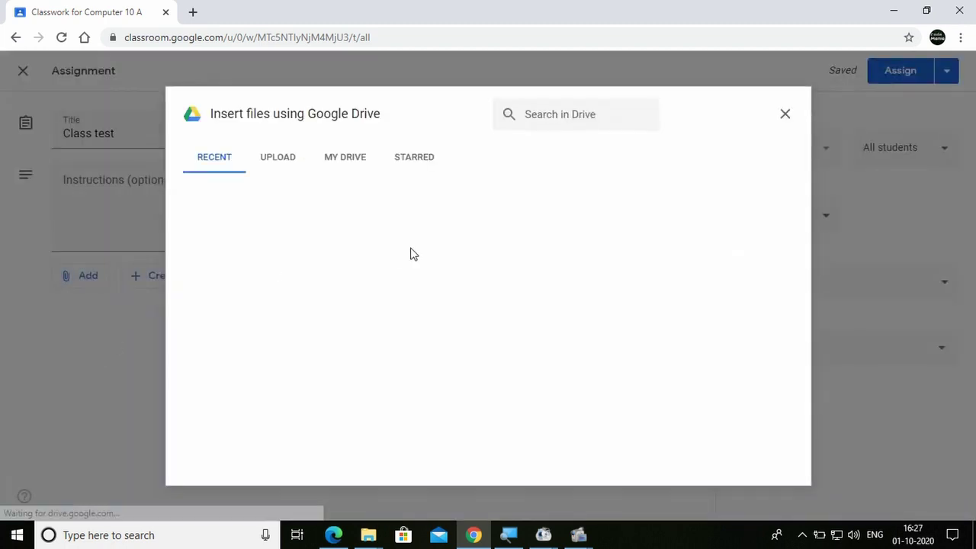
click(277, 161)
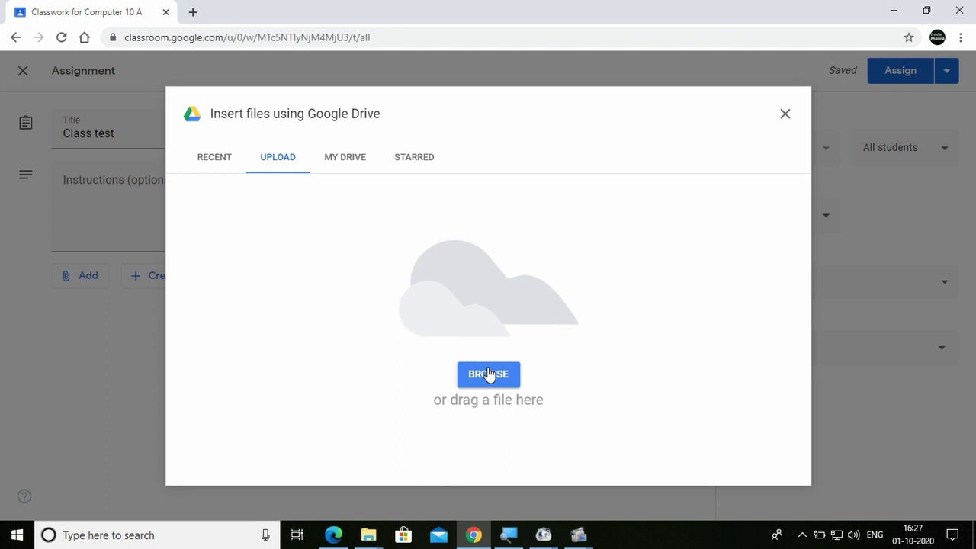
click(784, 114)
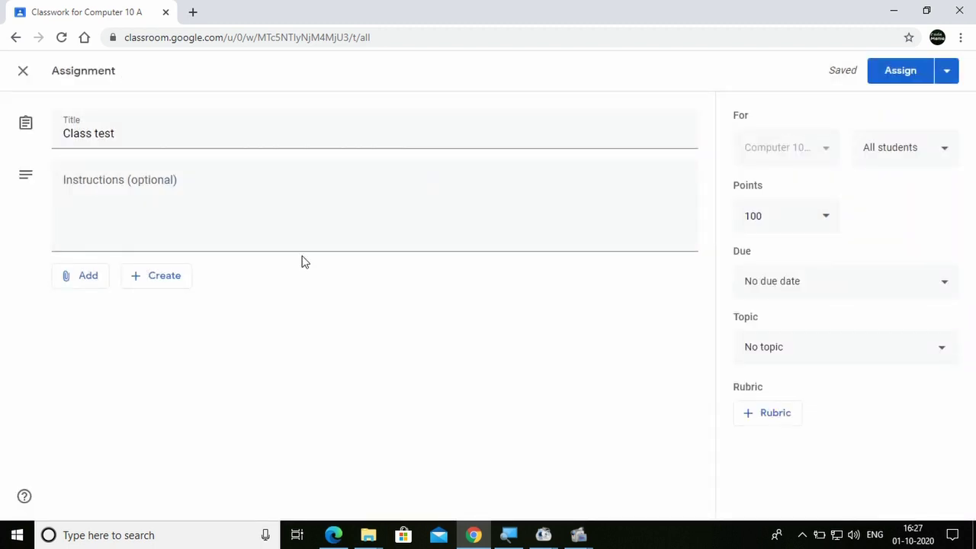
click(165, 280)
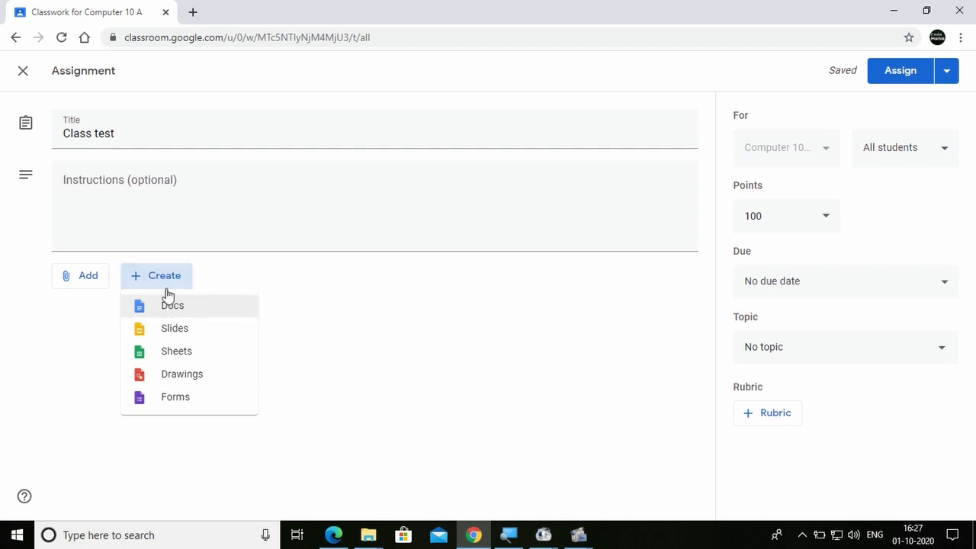
click(85, 277)
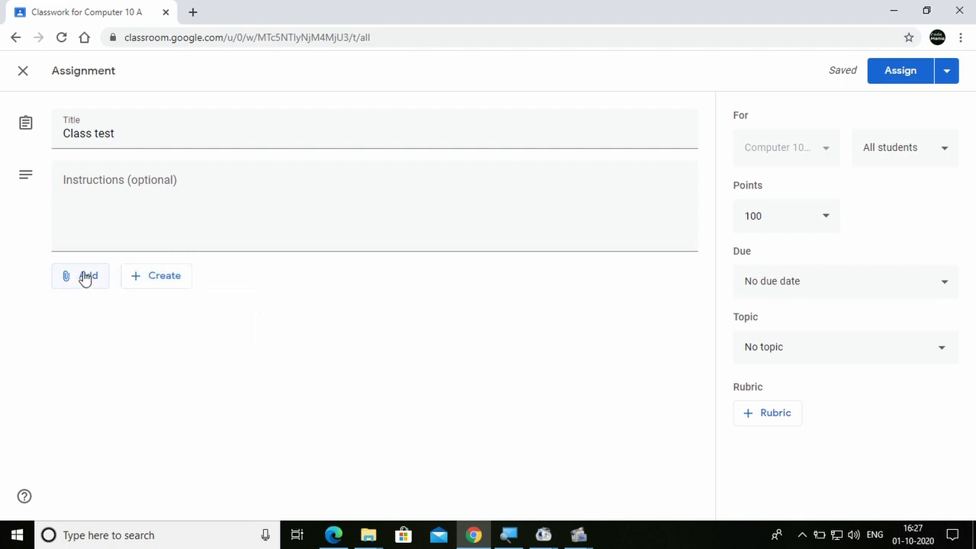
Step: Upload the MCA5041 Middleware Technologies Word document from the Desktop as an attachment, with access set to "Students can view file"
click(85, 277)
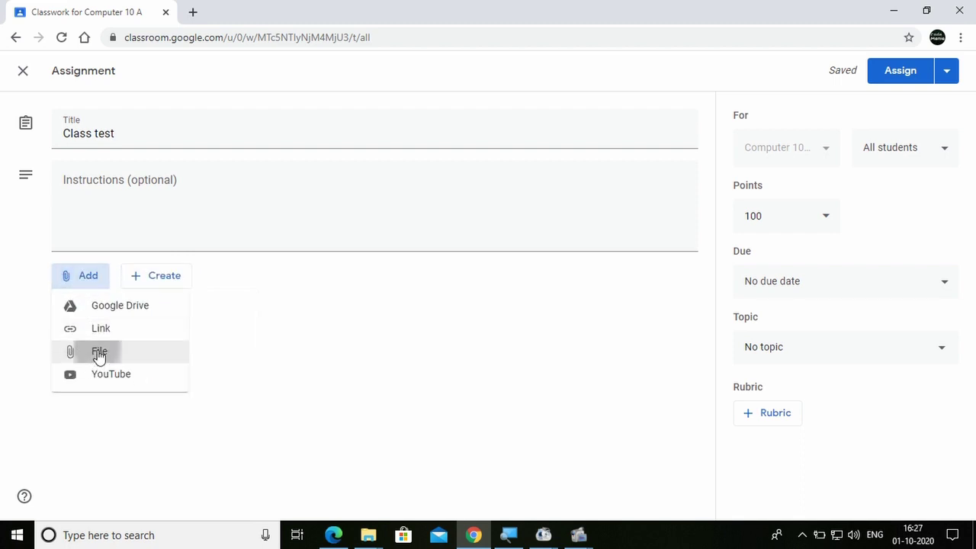
click(98, 354)
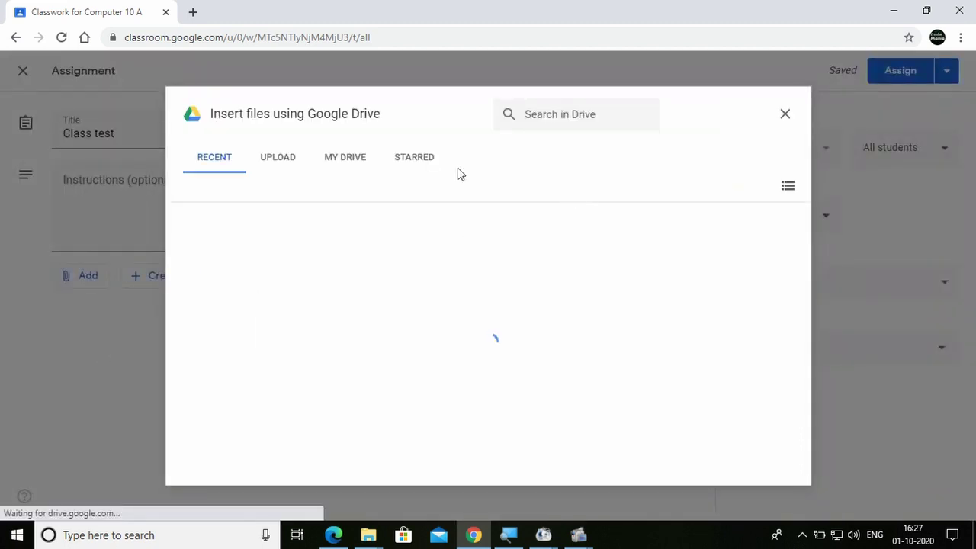
click(266, 162)
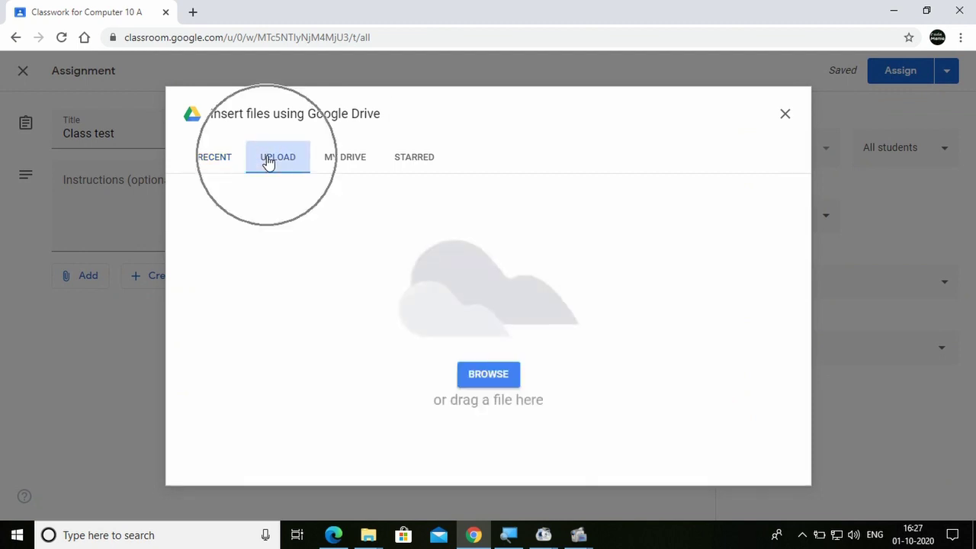
click(474, 374)
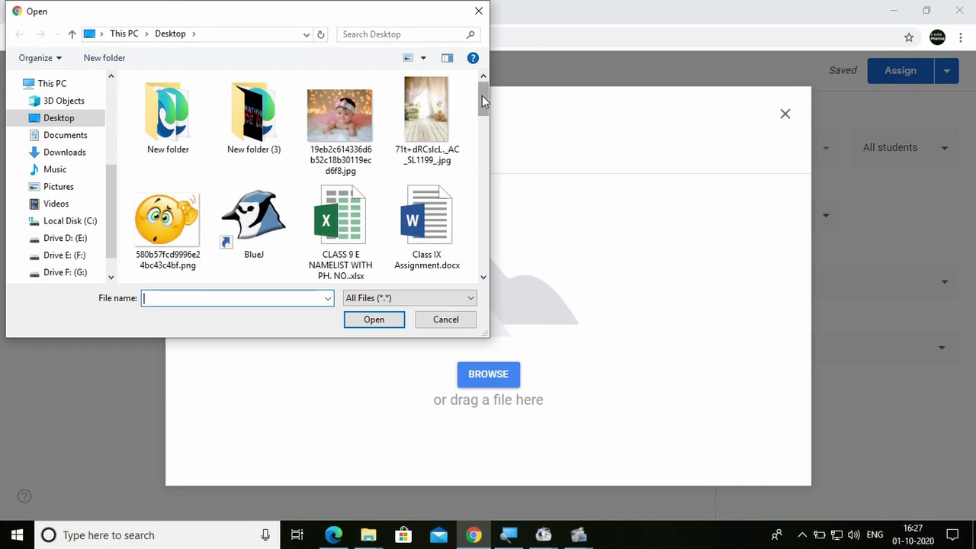
drag(482, 95, 479, 199)
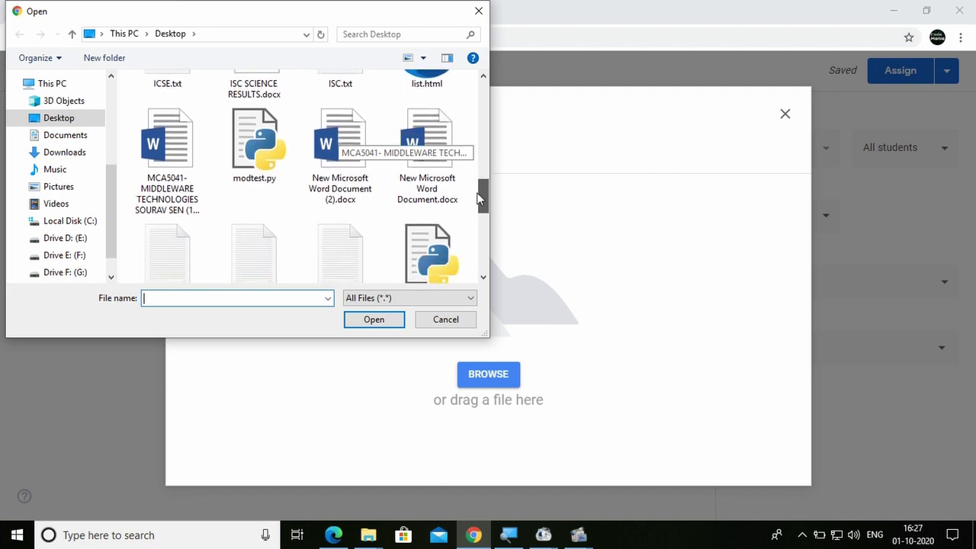
click(167, 149)
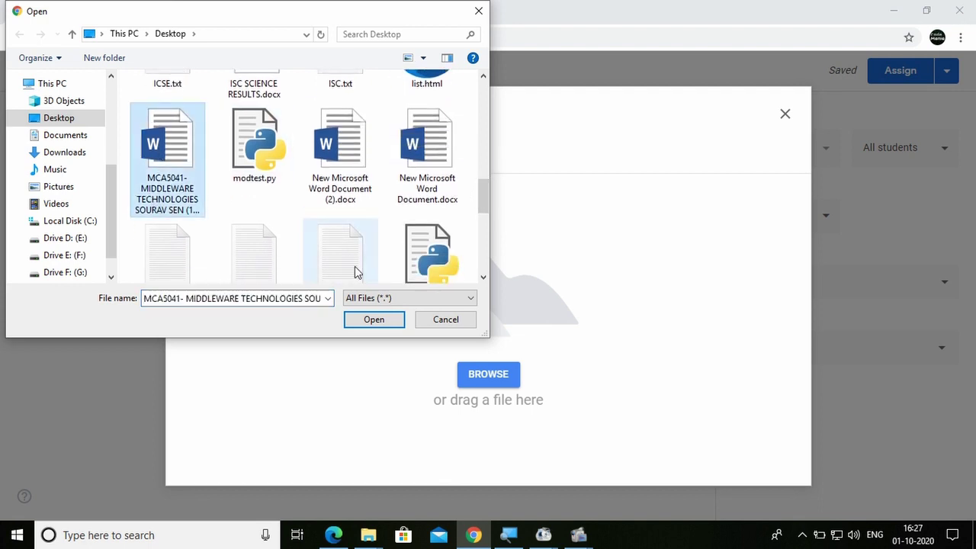
click(370, 321)
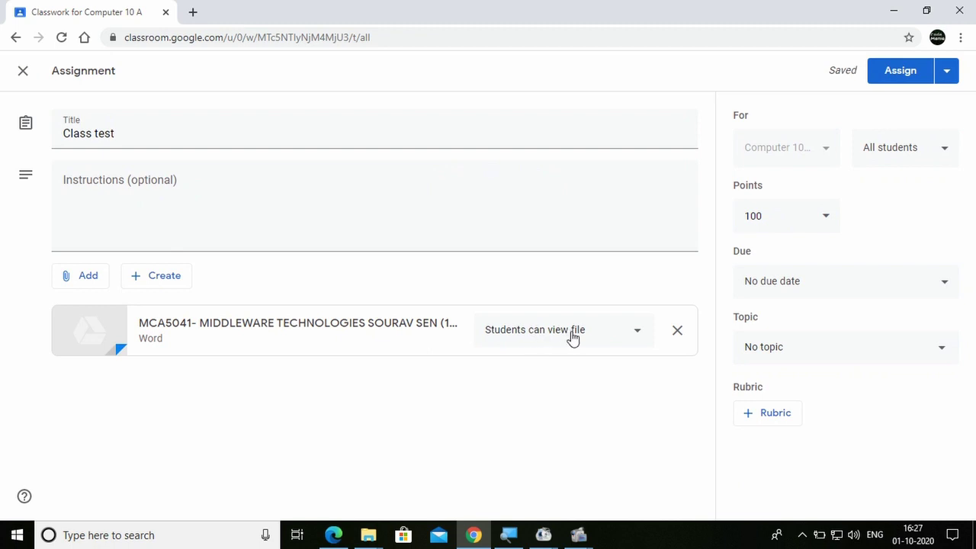
click(638, 335)
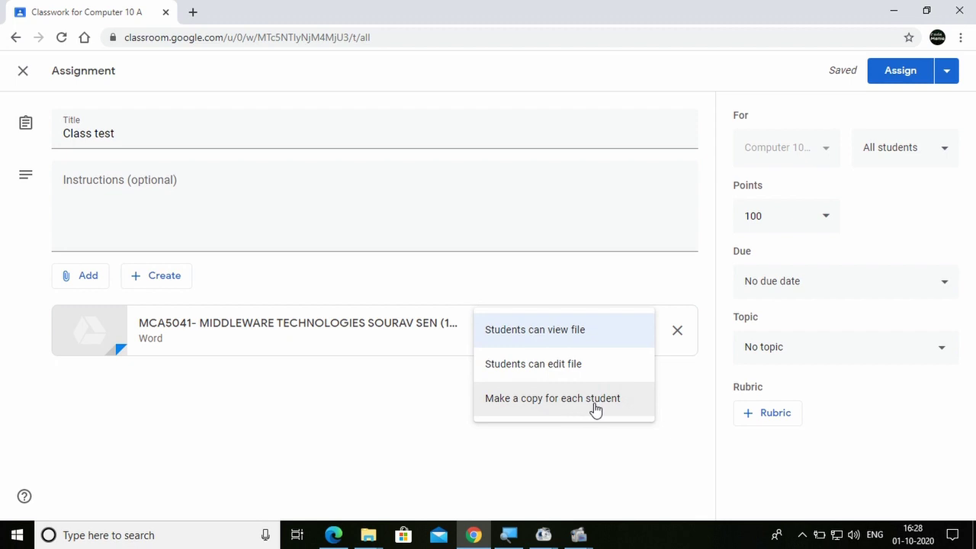
click(526, 339)
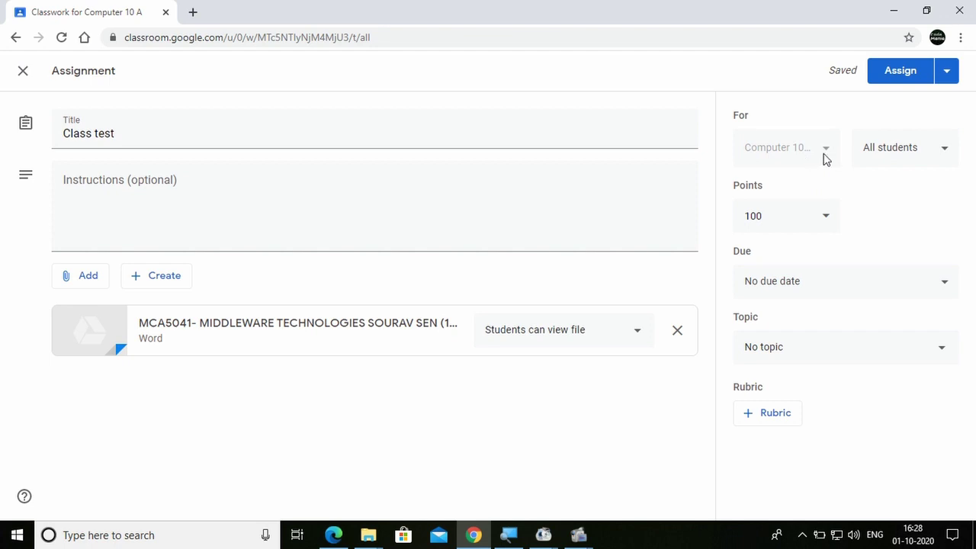
Step: Keep the Class test assignment addressed to all students and set its points to 70
click(945, 153)
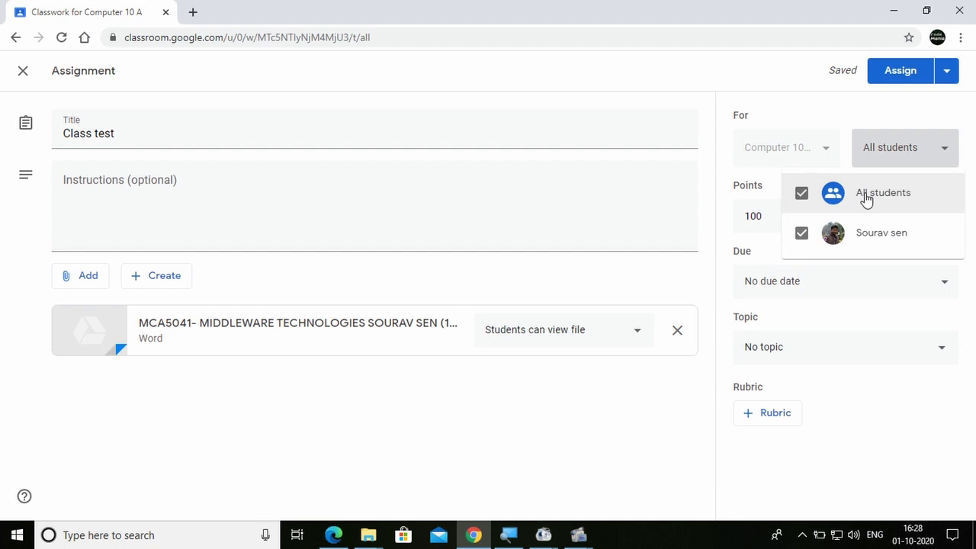
click(865, 198)
click(866, 198)
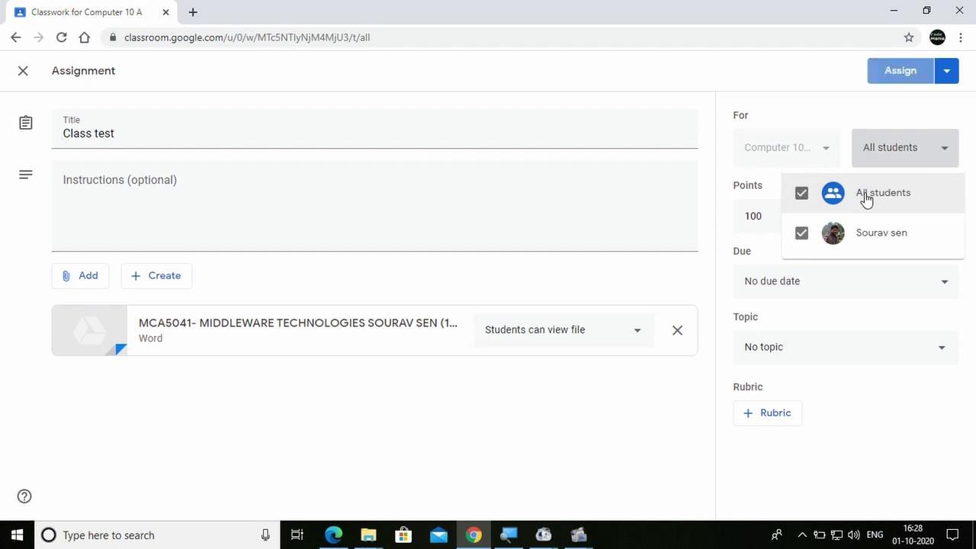
click(660, 188)
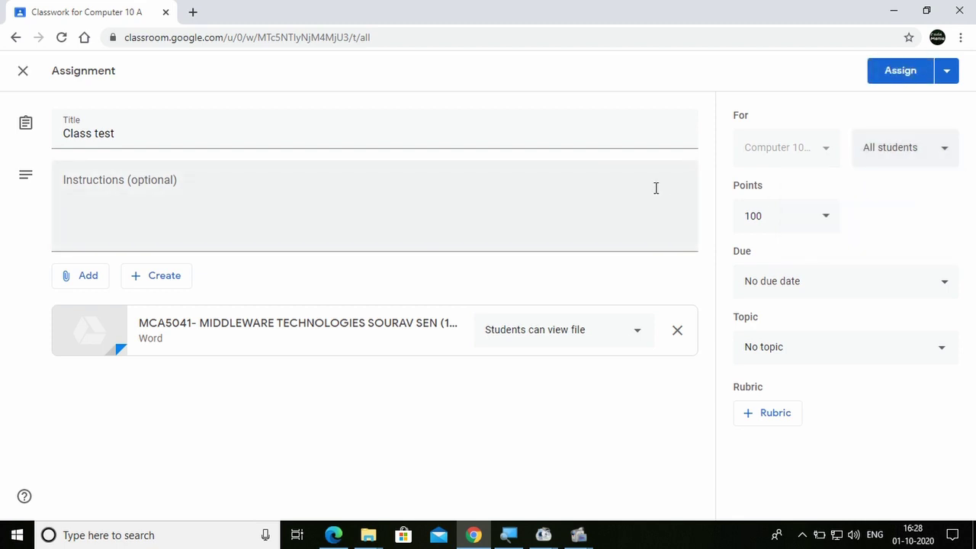
click(782, 221)
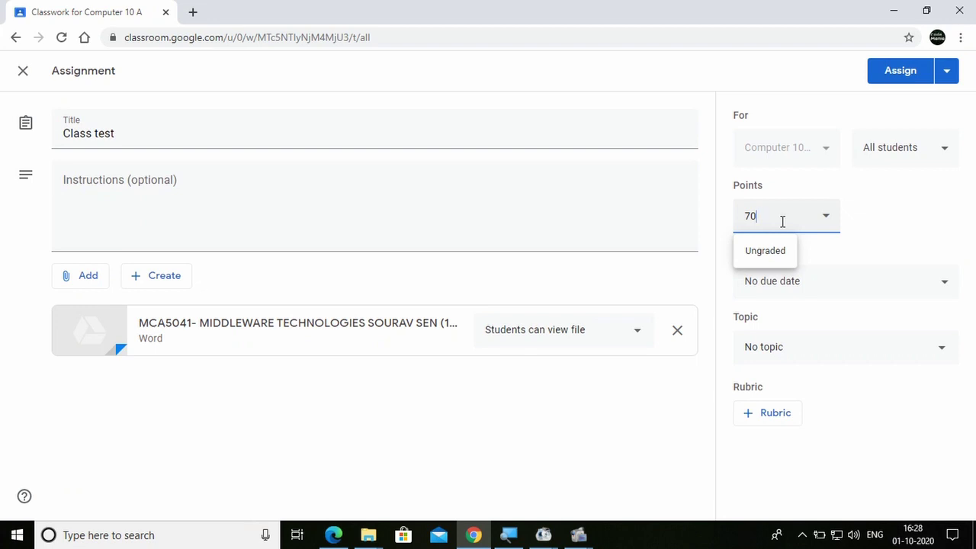
click(653, 204)
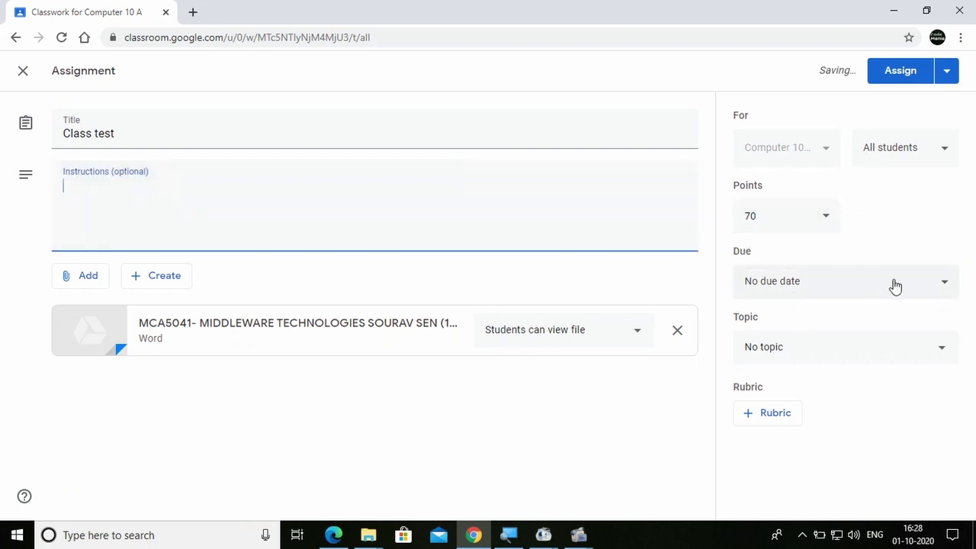
Step: Set the assignment's due date to Oct 3, 2020 and its due time to 10:00 AM
click(942, 285)
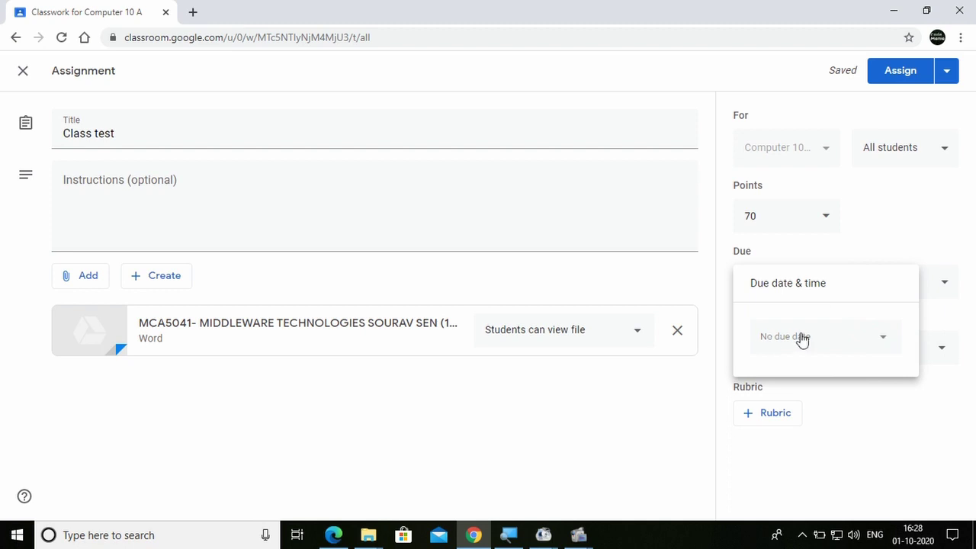
click(879, 343)
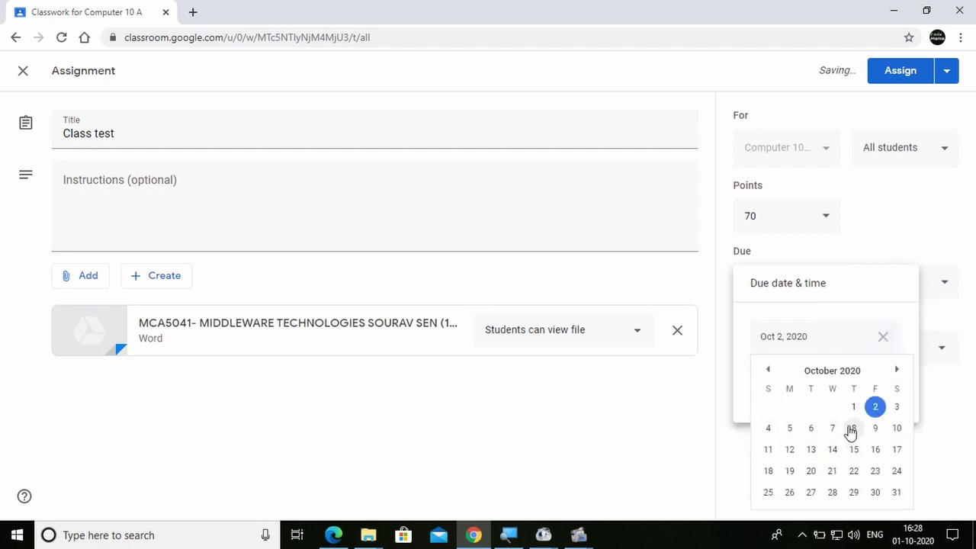
click(892, 408)
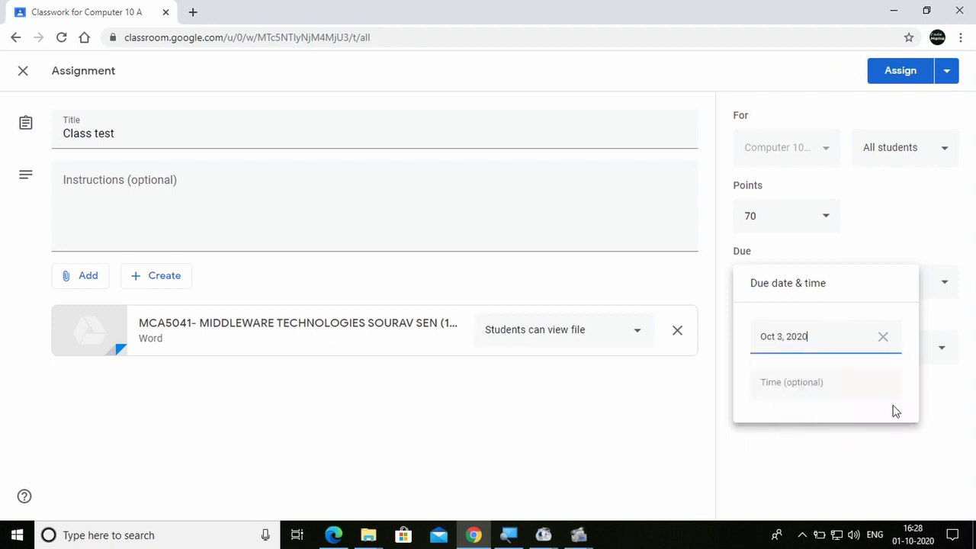
click(804, 382)
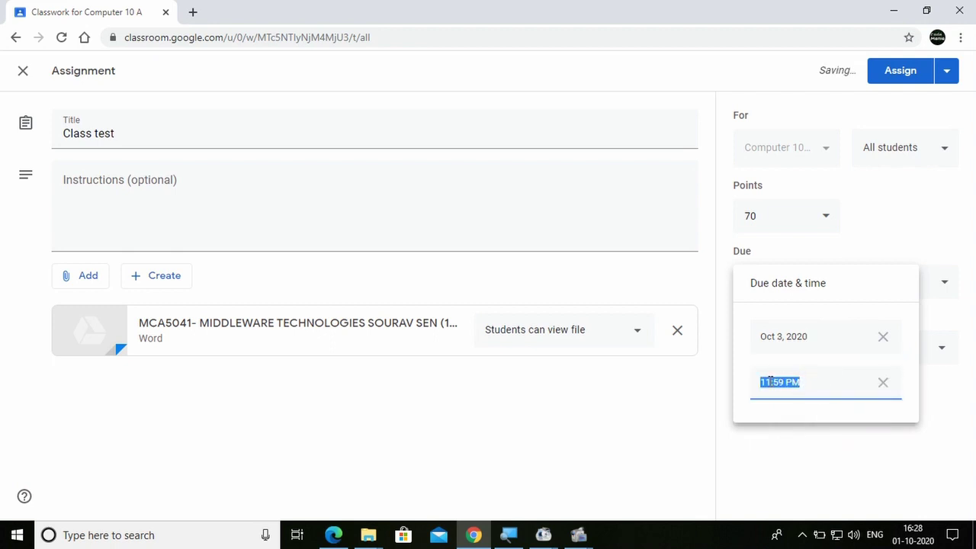
click(770, 381)
key(BackSpace)
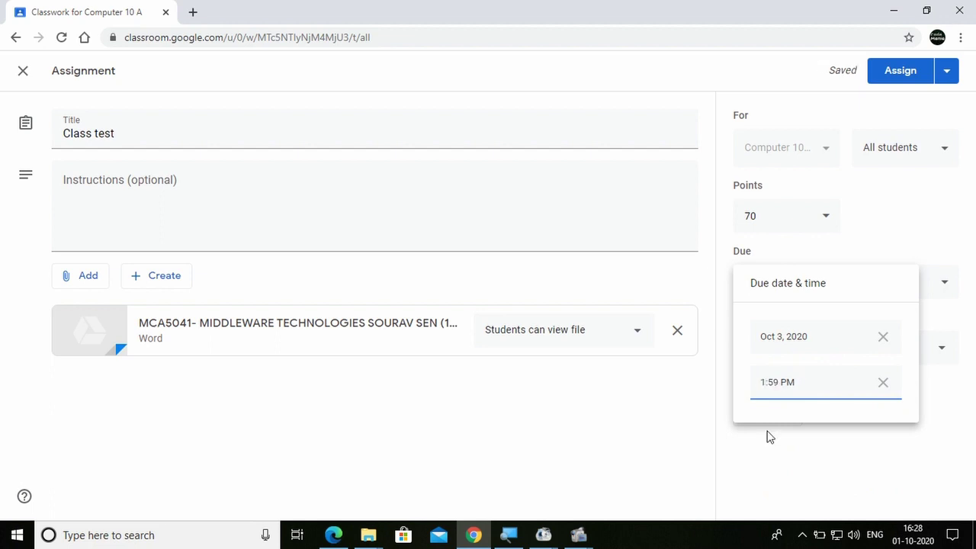
text(0)
key(BackSpace)
key(BackSpace)
text(00 A)
click(706, 416)
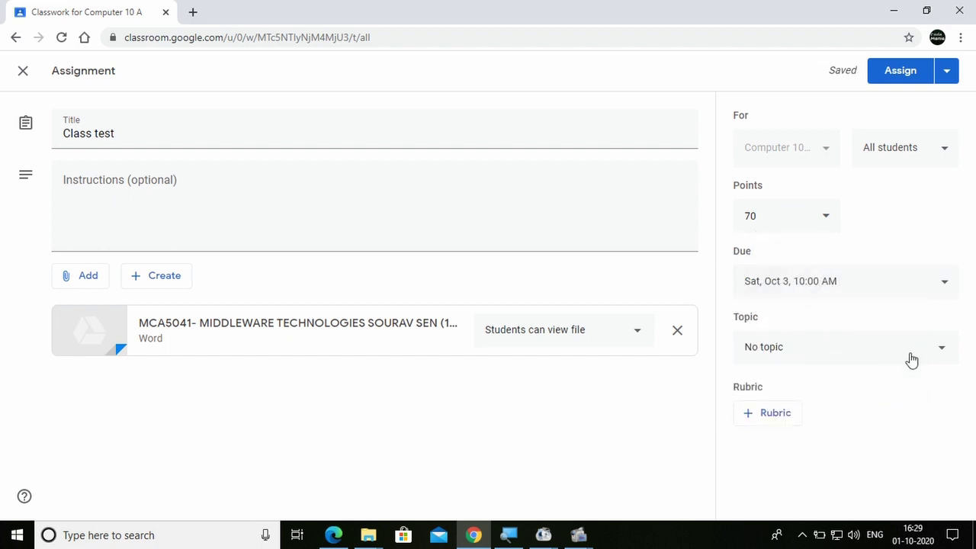
Step: File the Class test assignment under the Recursion topic and assign it to the class
click(944, 352)
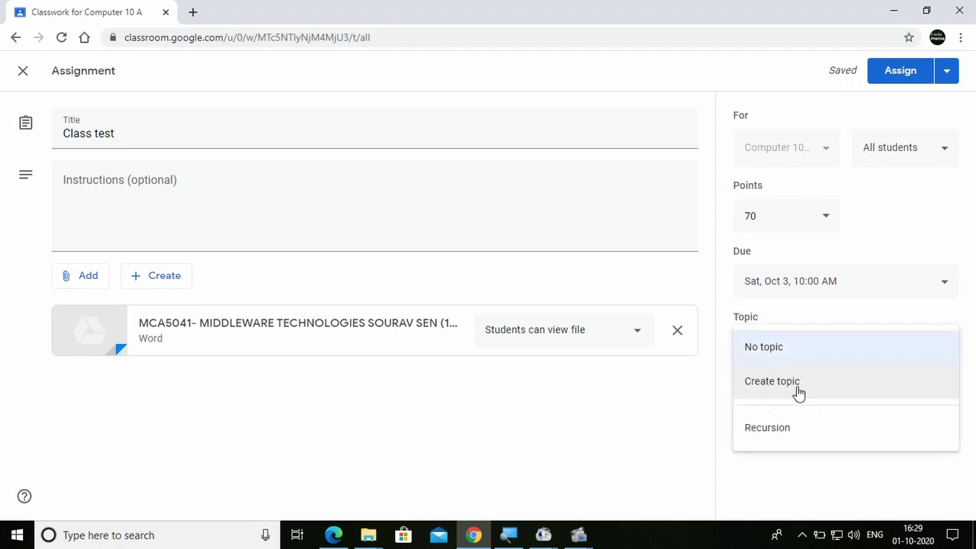
click(786, 428)
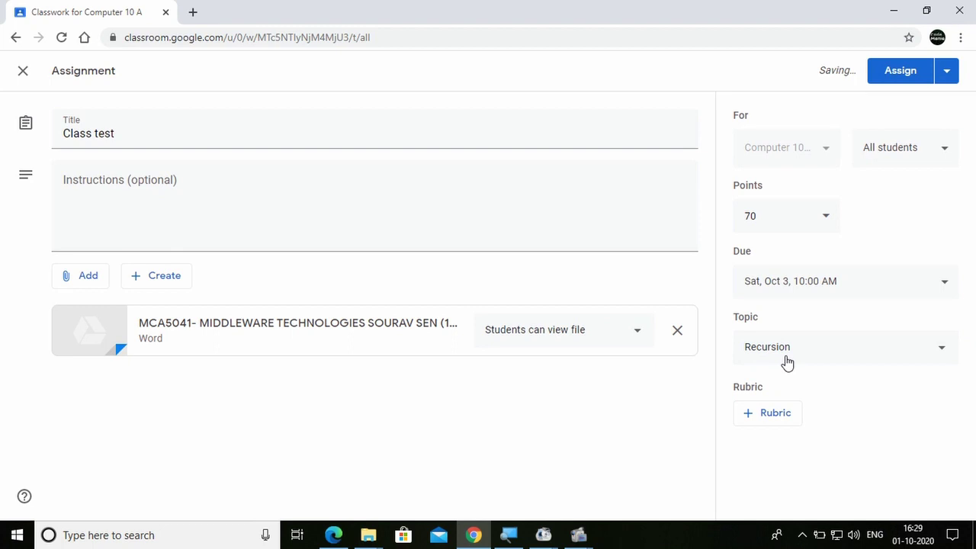
click(940, 354)
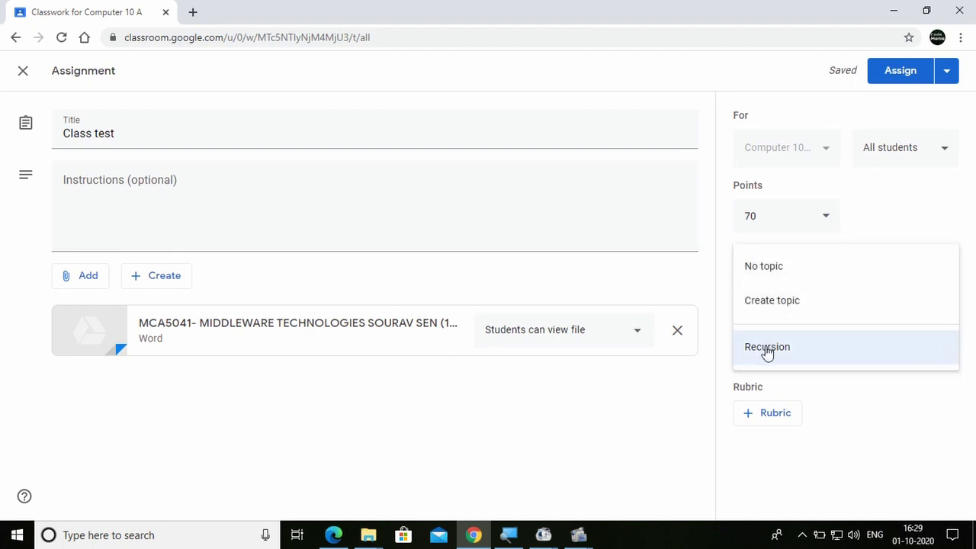
click(671, 389)
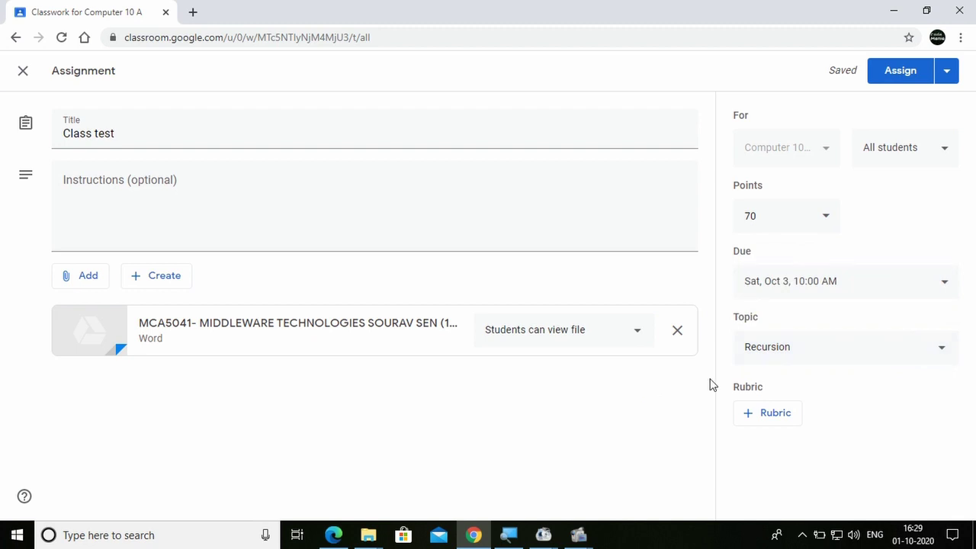
click(912, 73)
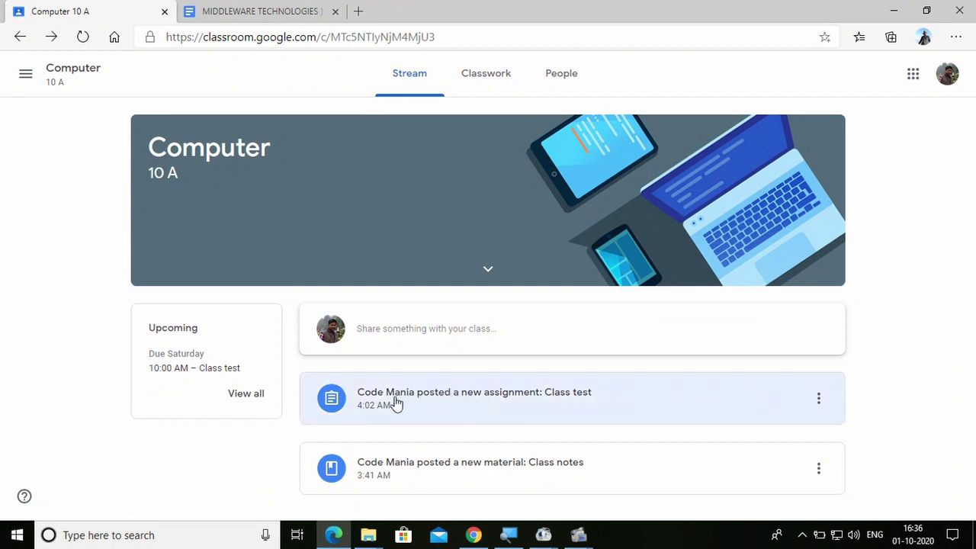
Step: In Microsoft Edge, open the Class test assignment as the student, view its attached Word document in Google Docs, and return to the assignment
click(508, 398)
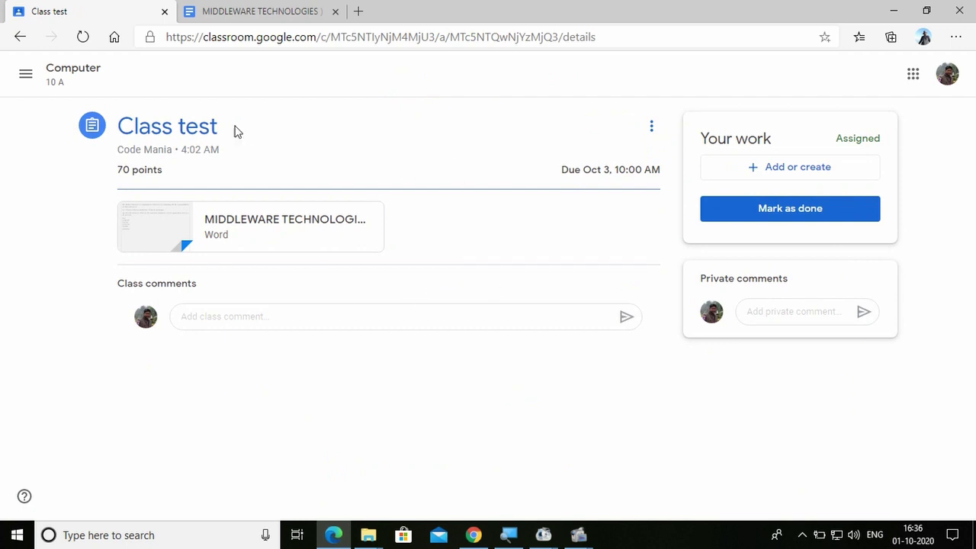
click(288, 221)
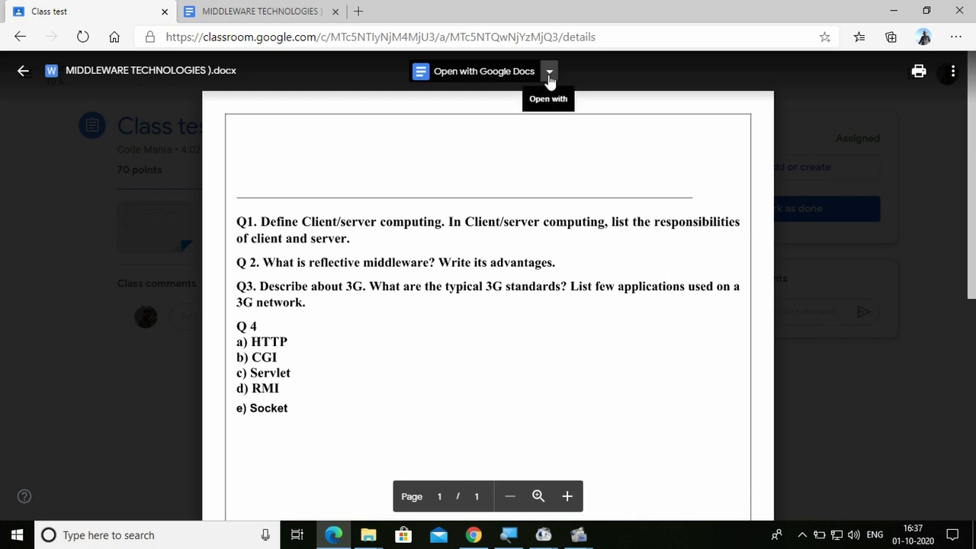
click(488, 72)
click(298, 12)
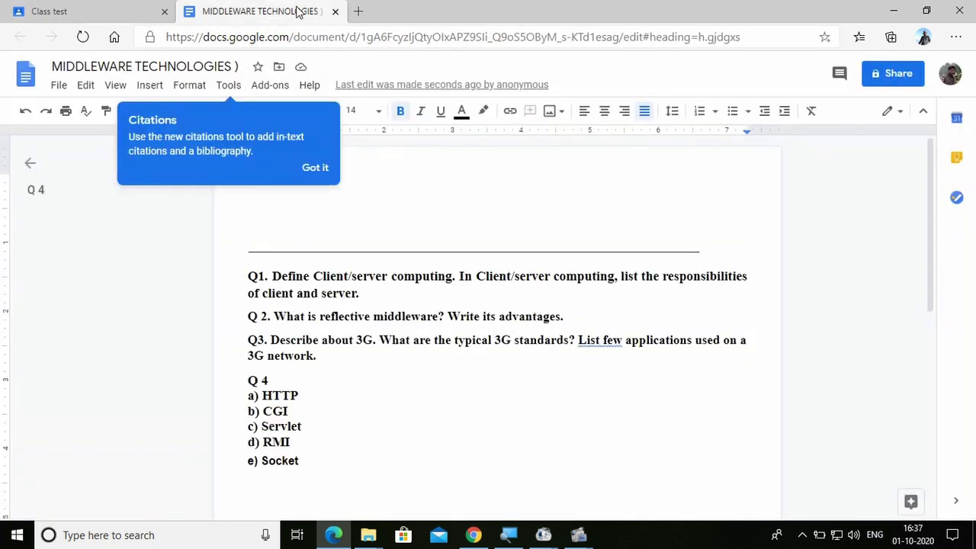
click(314, 169)
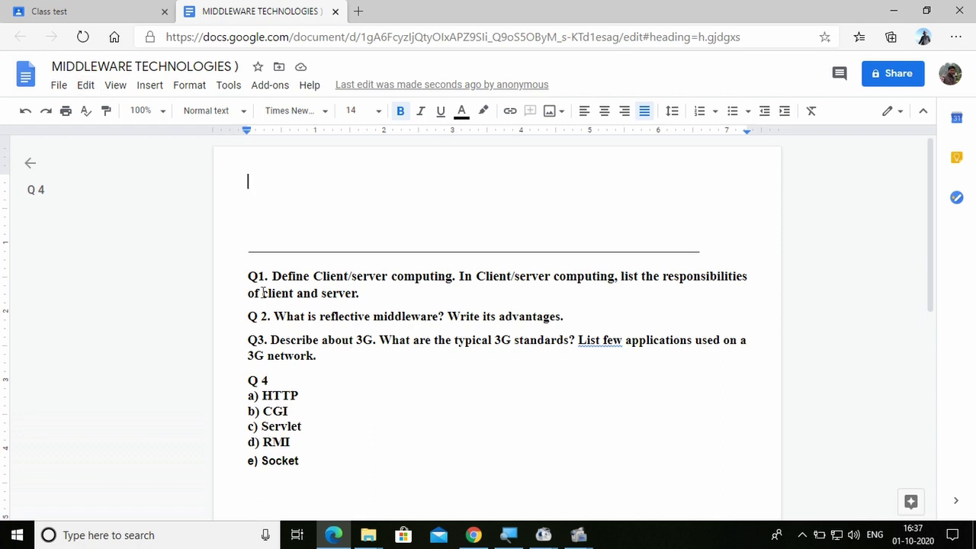
click(335, 12)
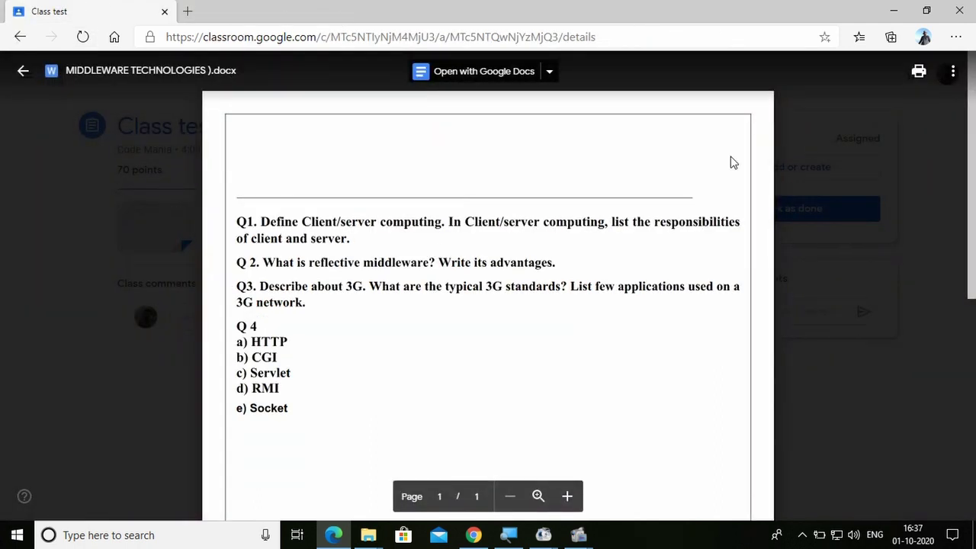
key(Escape)
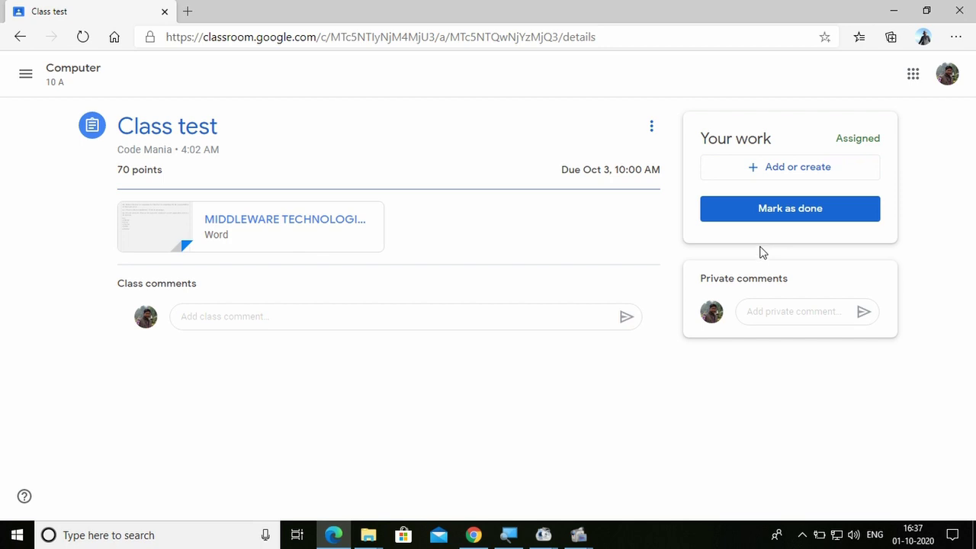
Step: Upload "MIDDLEWARE TECHNOLOGIES ).docx" from the Desktop as the student's work for Class test and turn it in
click(783, 170)
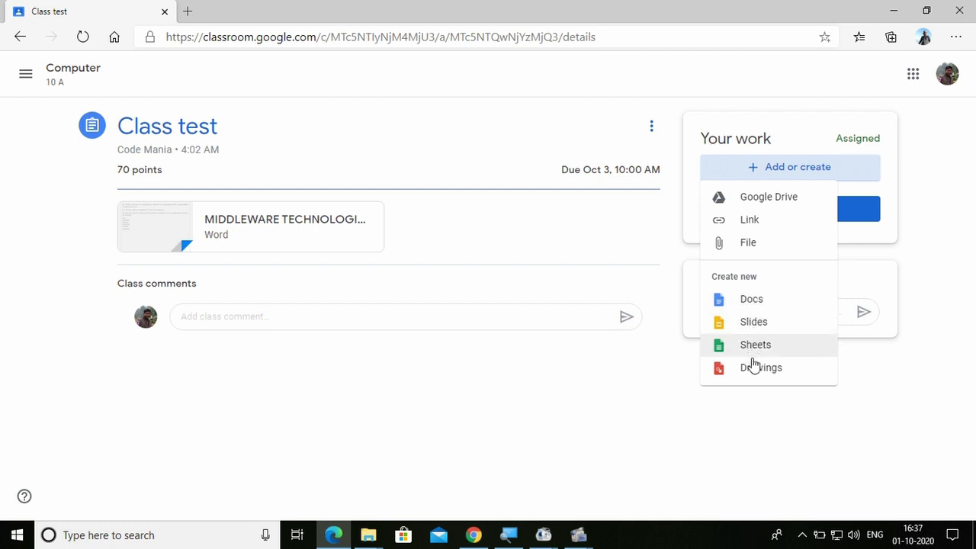
click(738, 245)
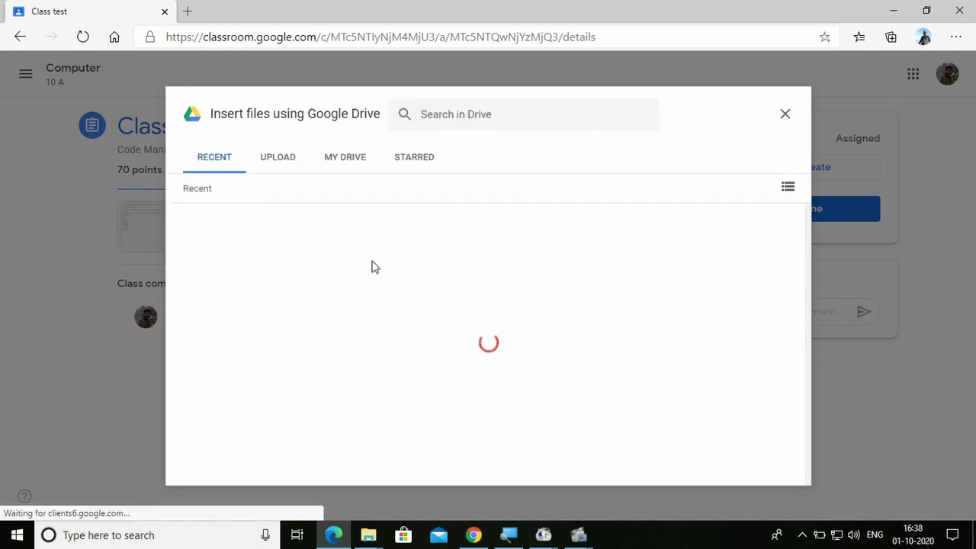
click(281, 163)
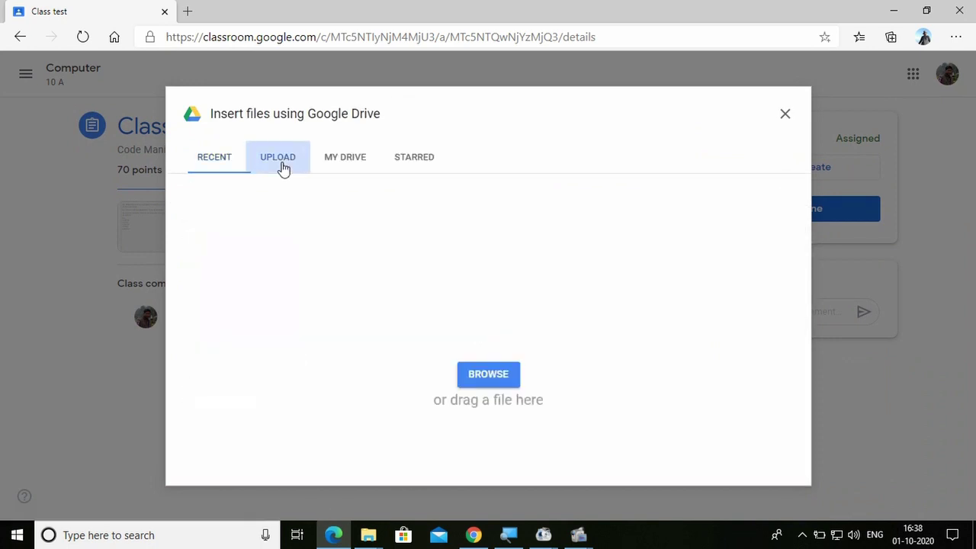
click(485, 376)
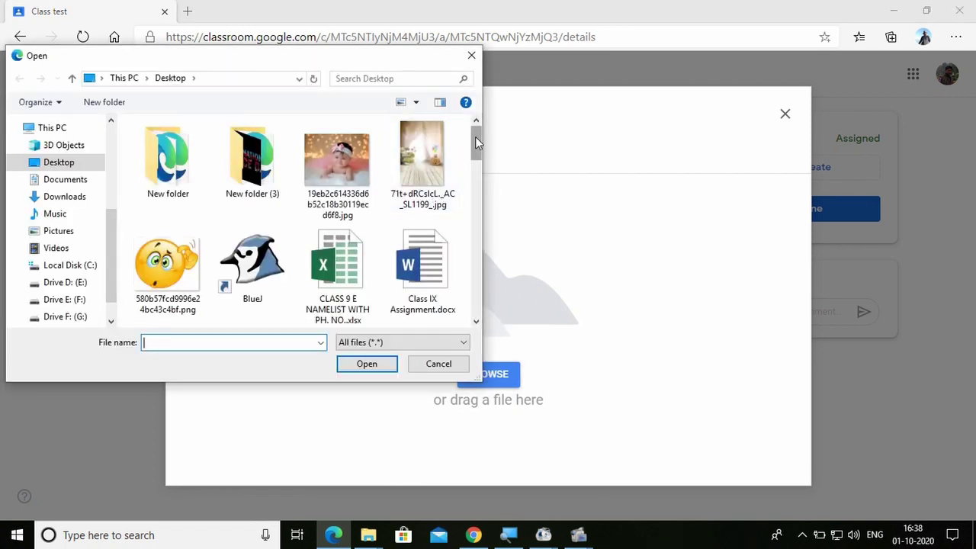
drag(475, 137, 478, 233)
click(164, 221)
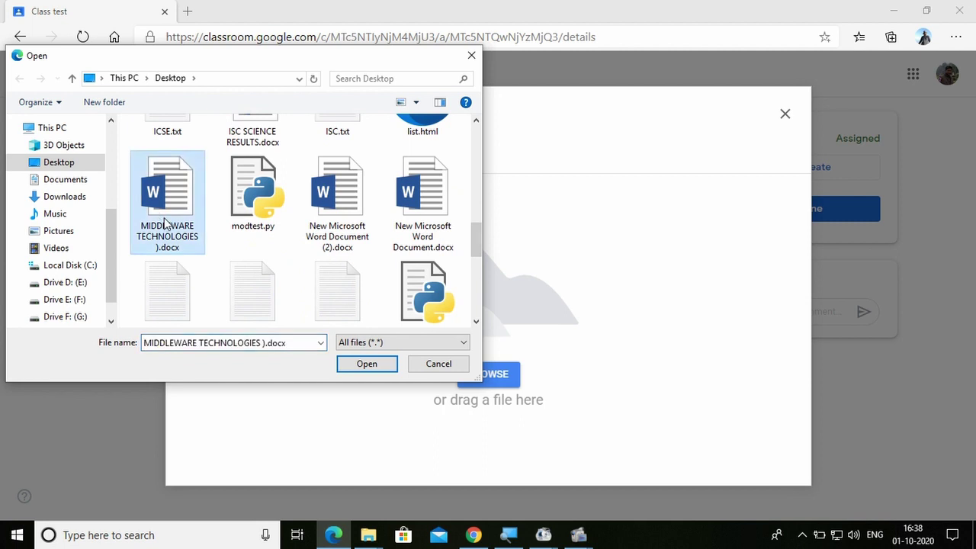
click(355, 364)
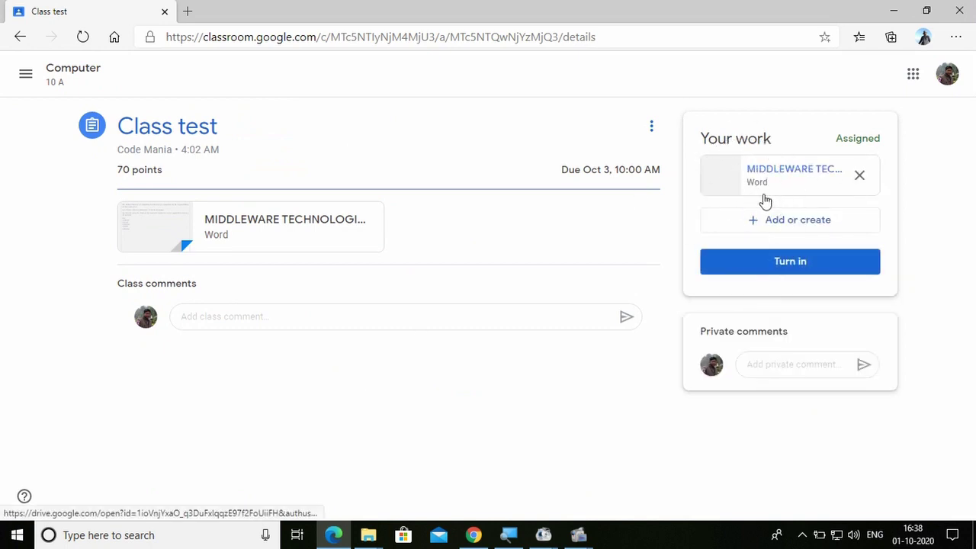
click(775, 265)
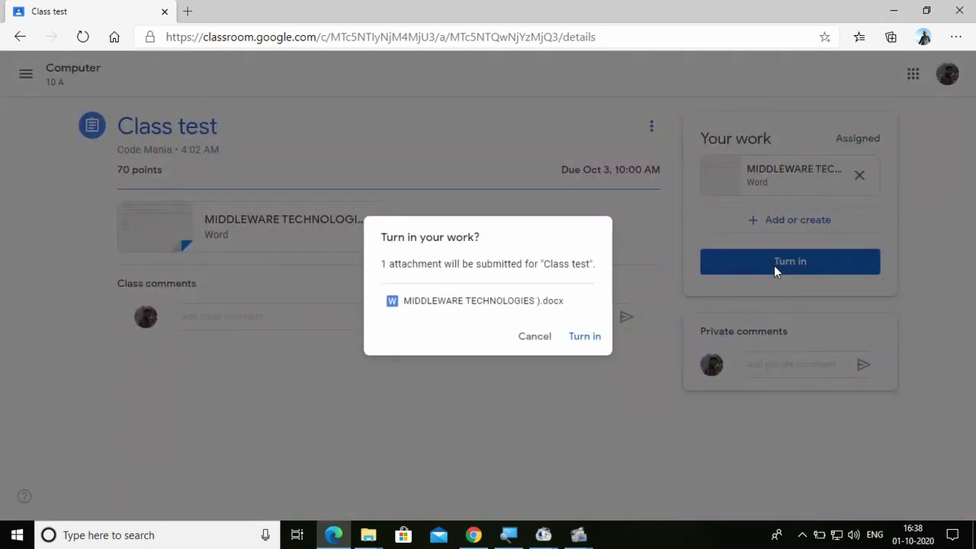
click(584, 337)
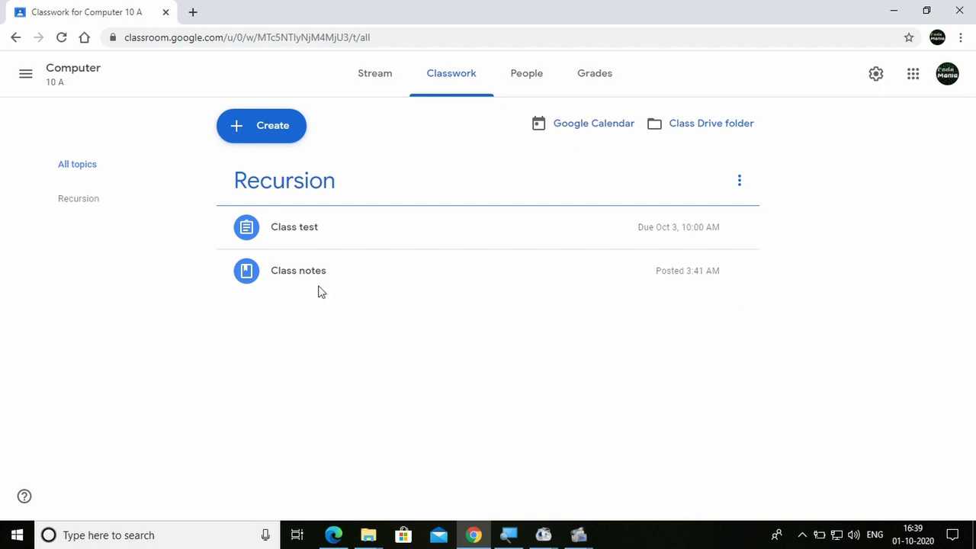
Step: In Google Chrome, find Class test among the teacher's work to review and open the student's turned-in Word document
click(25, 79)
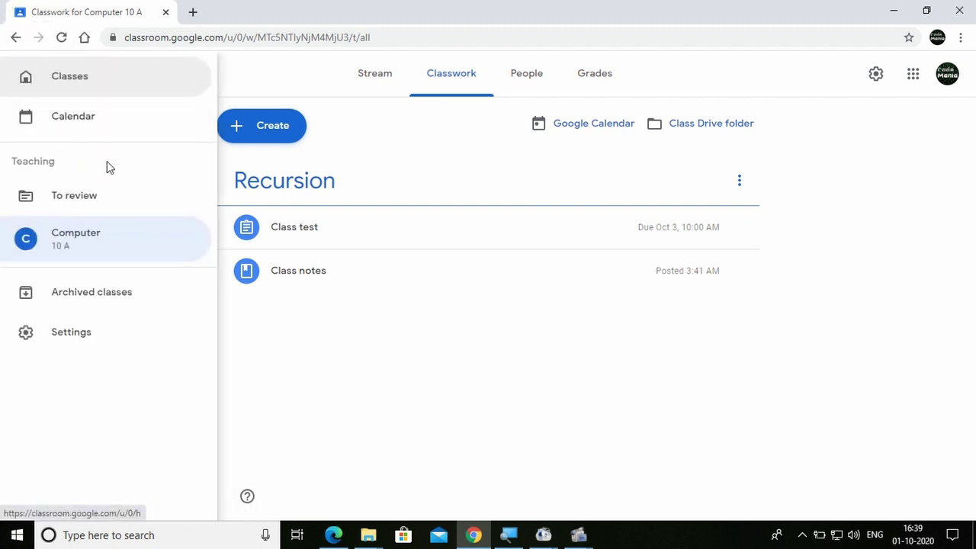
click(67, 199)
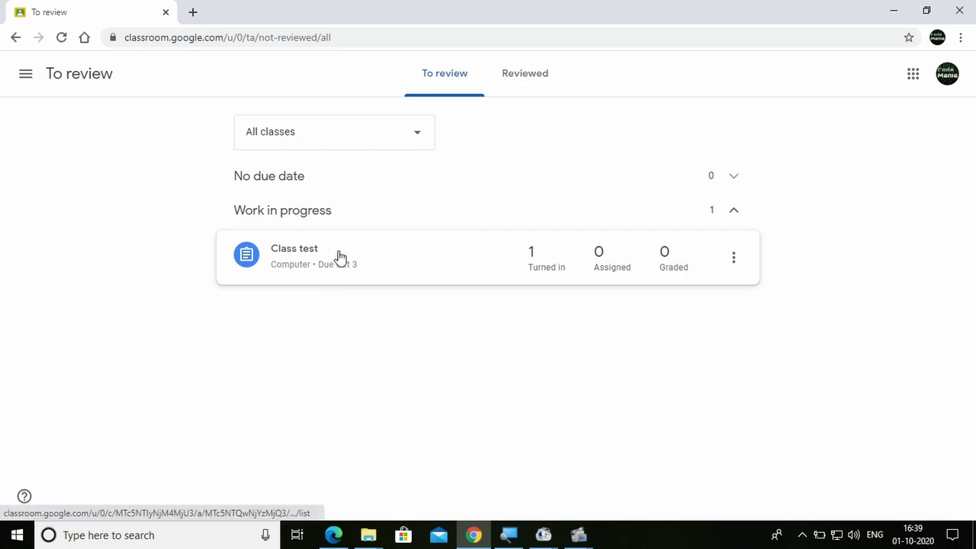
click(310, 258)
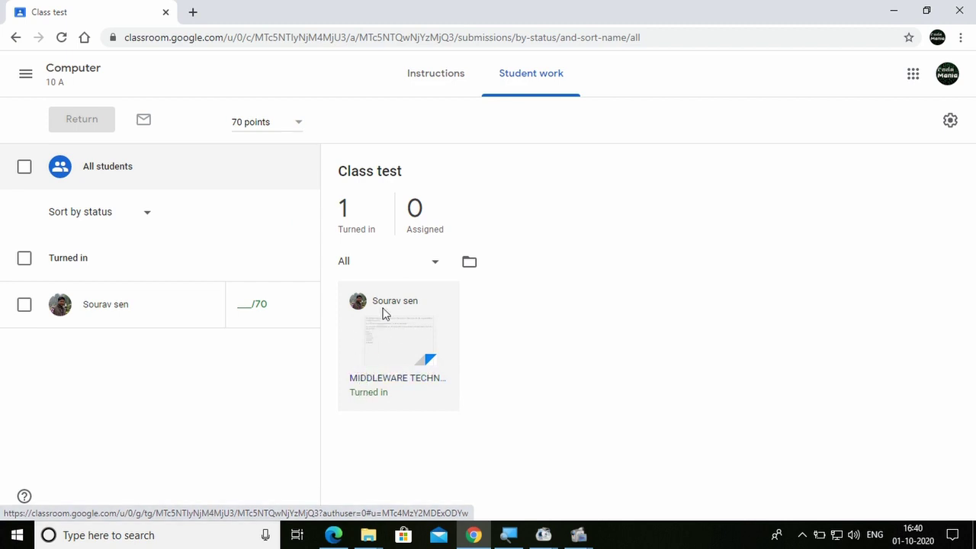
click(386, 303)
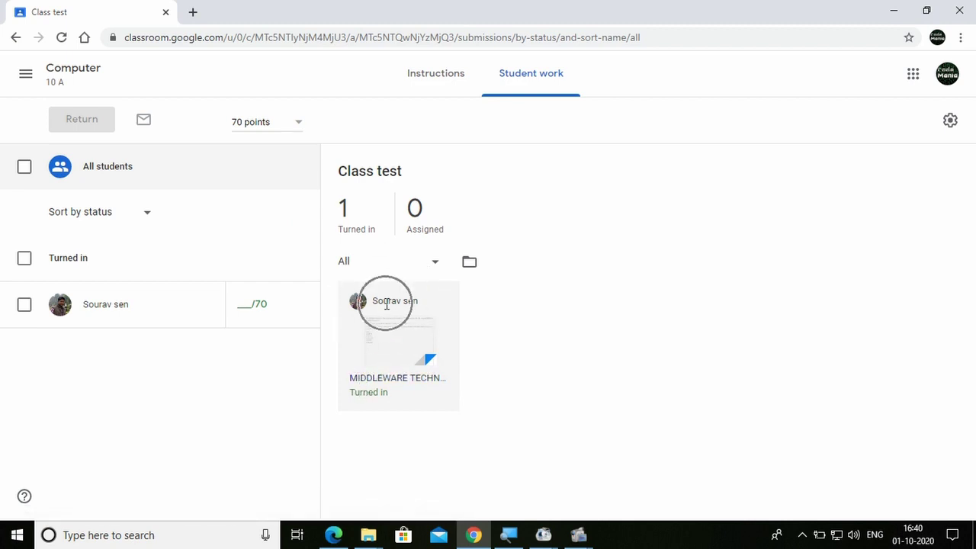
click(379, 350)
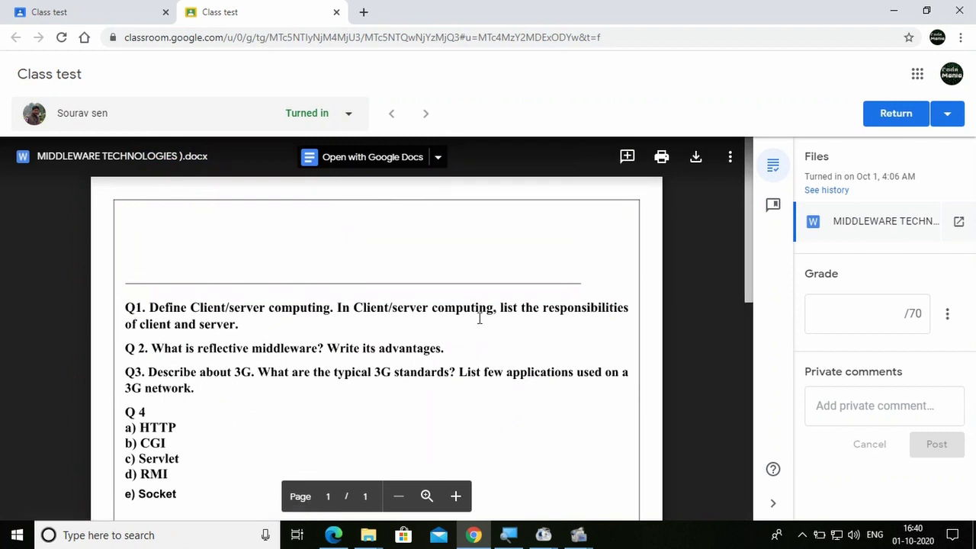
scroll(750, 251, down, 1)
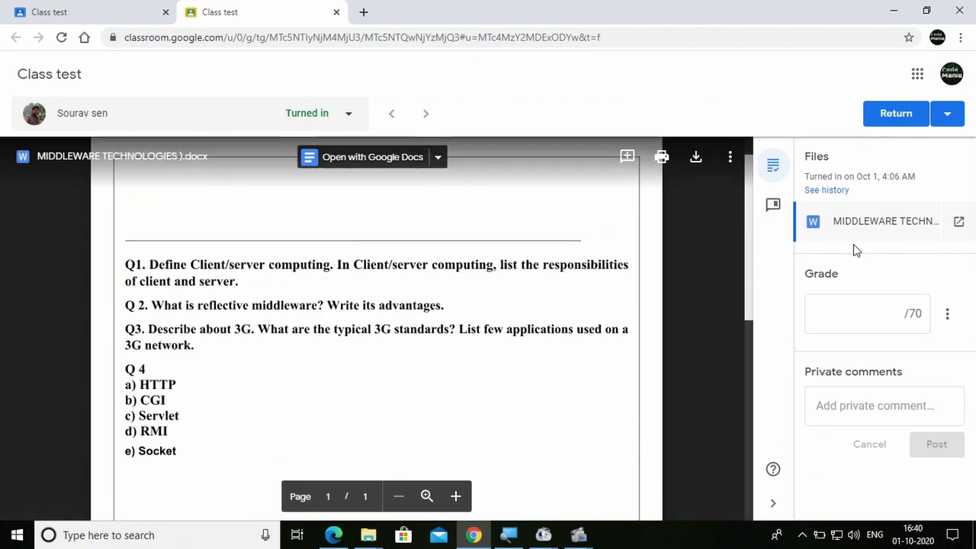
click(842, 309)
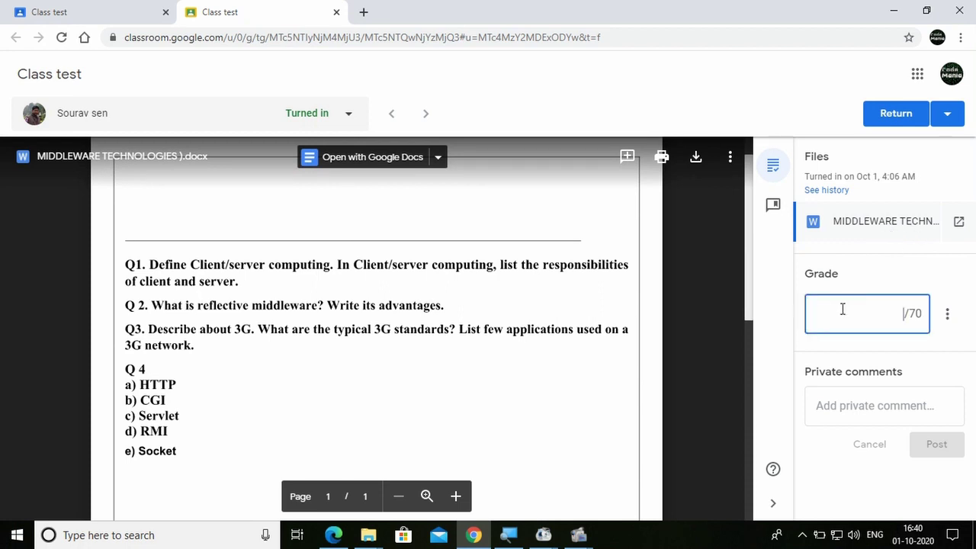
click(847, 402)
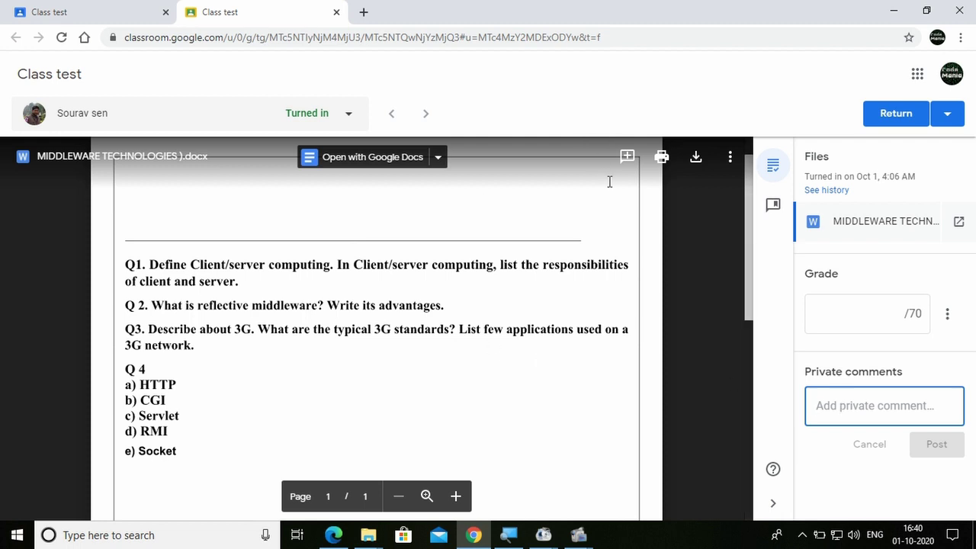
Step: Add the comment "syntax mistake" to the text "What is reflective middleware?" in question 2 of the submitted document
click(626, 161)
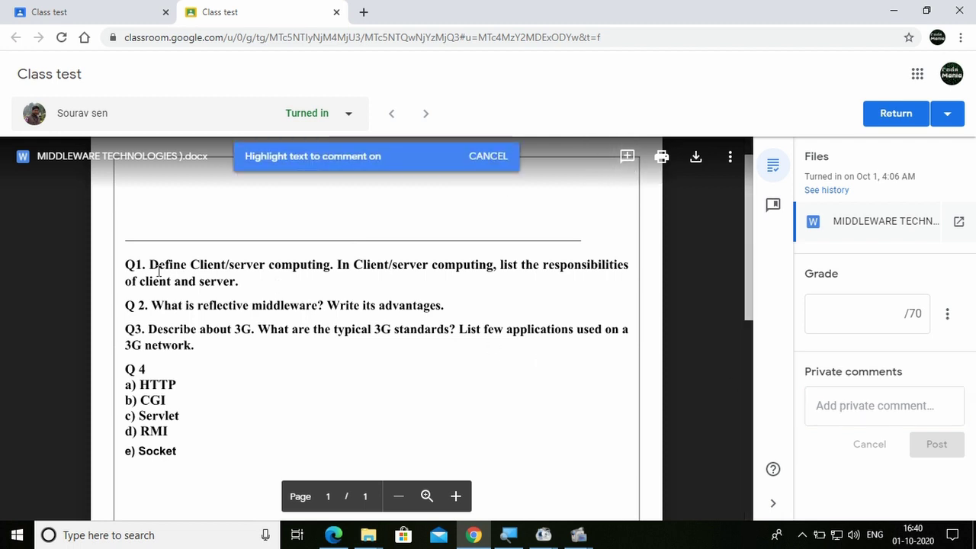
drag(152, 305, 320, 305)
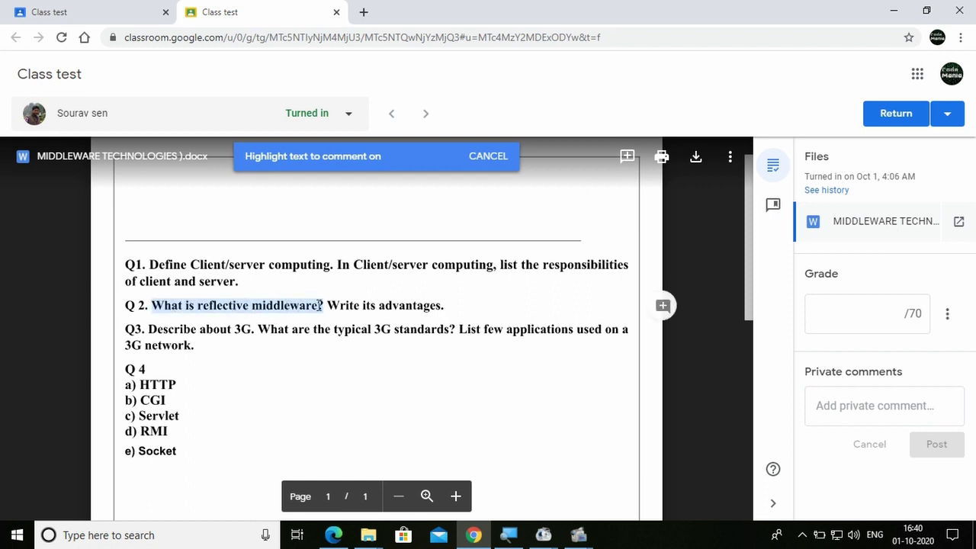
click(662, 306)
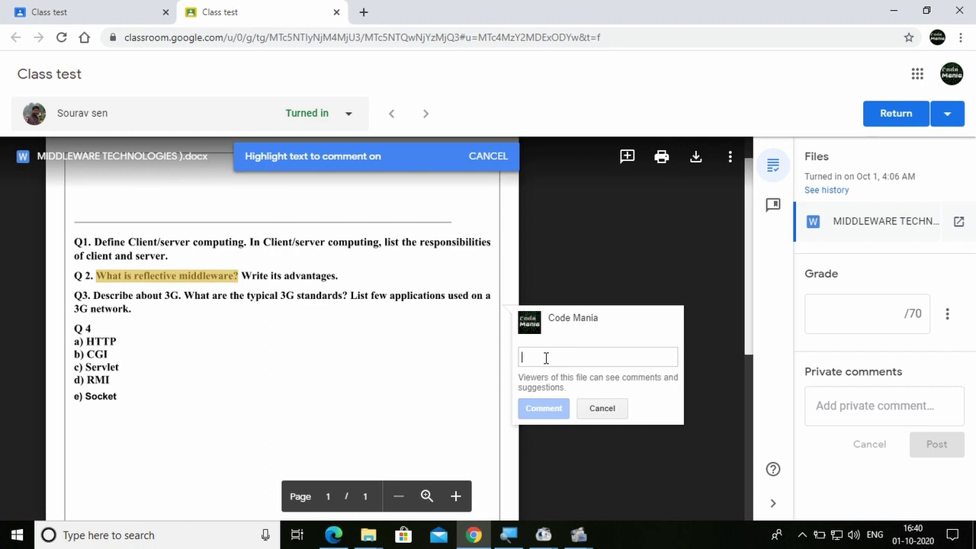
text(syb)
text(nta)
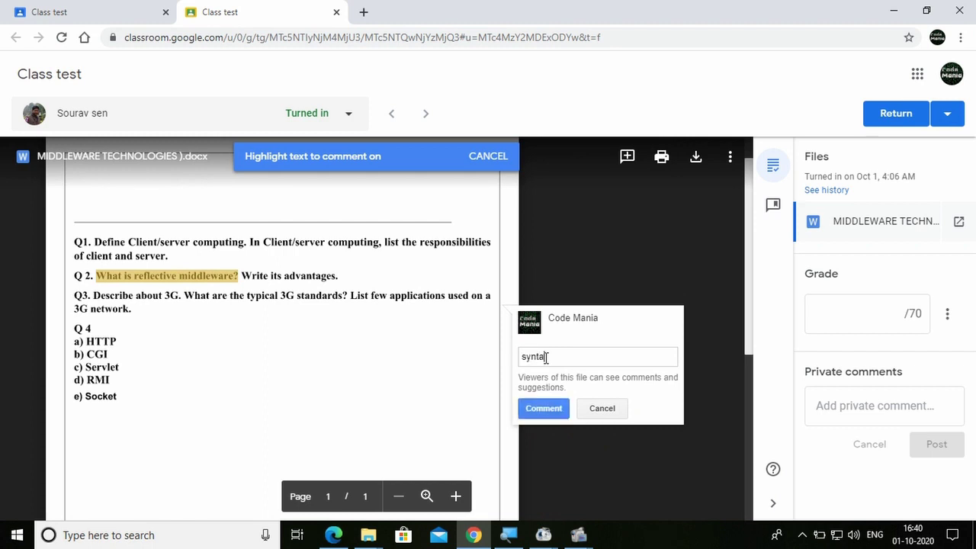
text(x mistake)
click(543, 409)
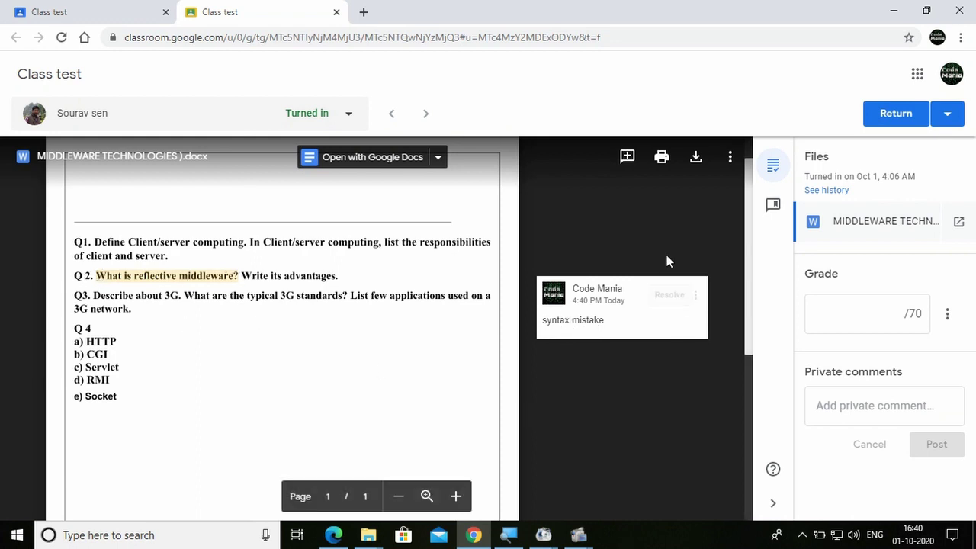
Step: Grade the student's Class test submission 30 out of 70 and post the private comment "Practice"
click(891, 316)
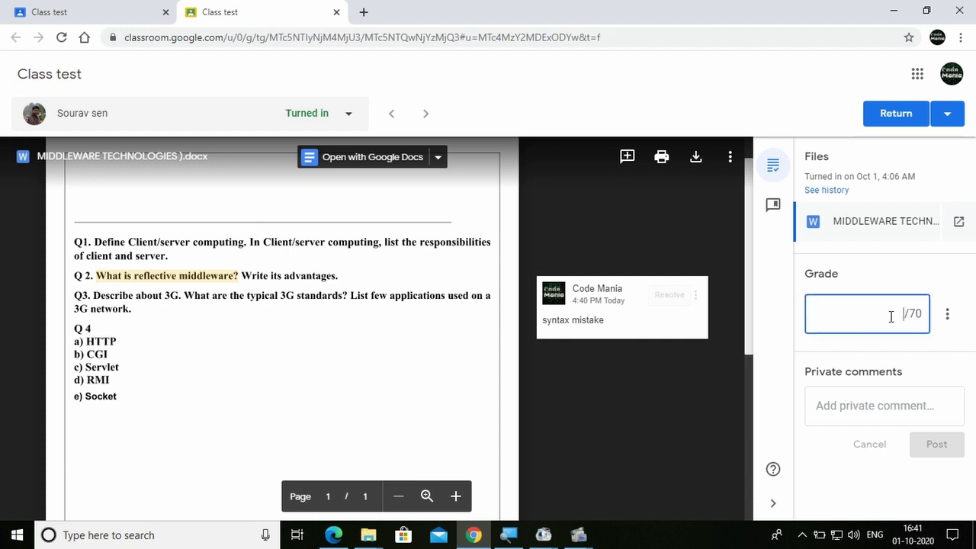
text(30)
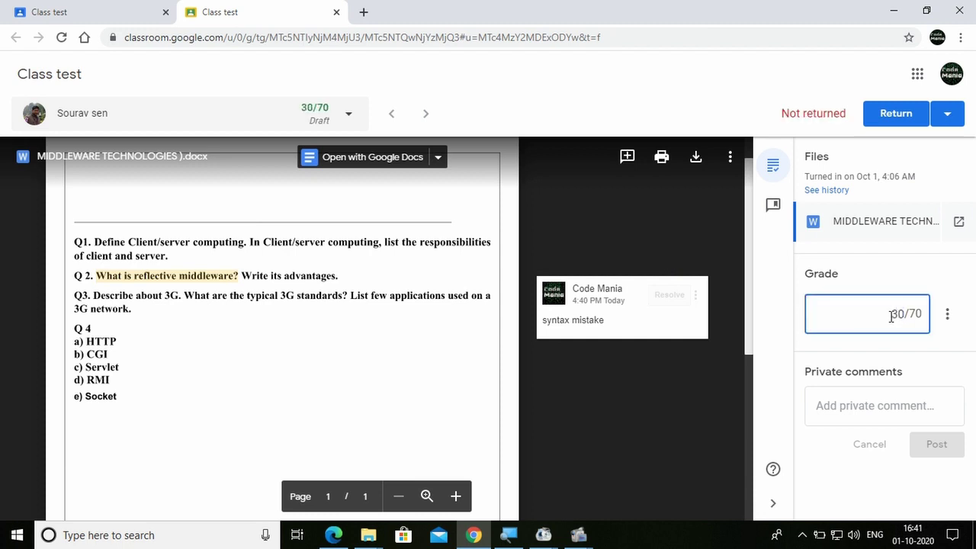
click(856, 404)
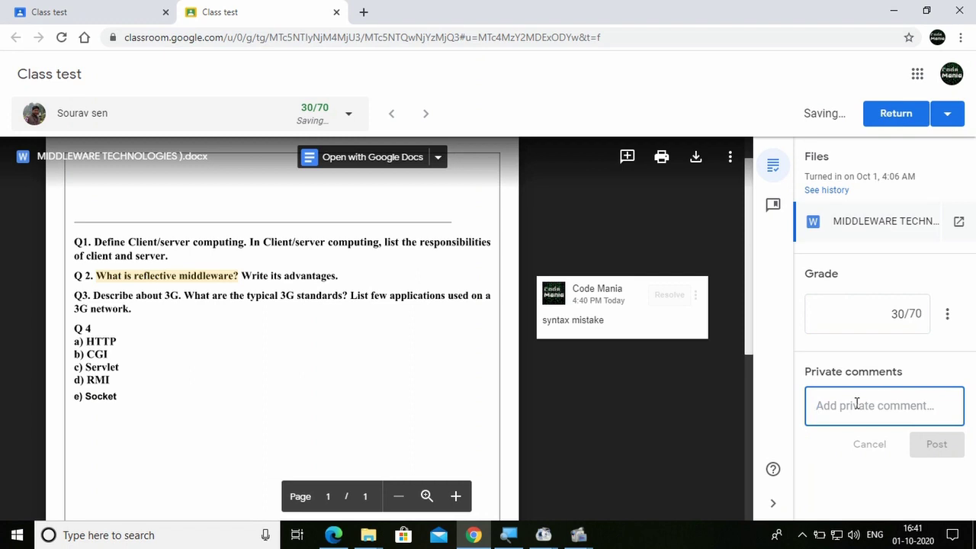
text(Pr)
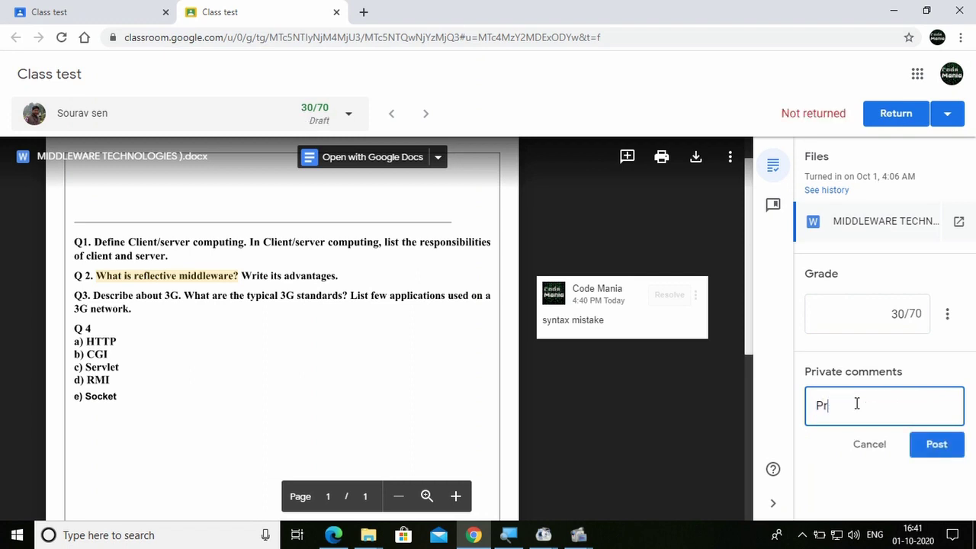
text(actice)
click(938, 447)
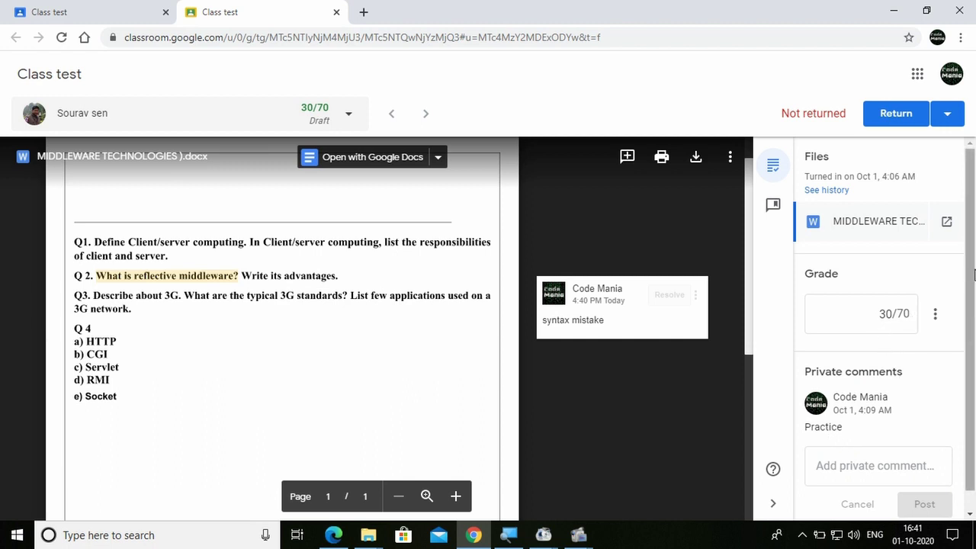
drag(974, 295, 974, 358)
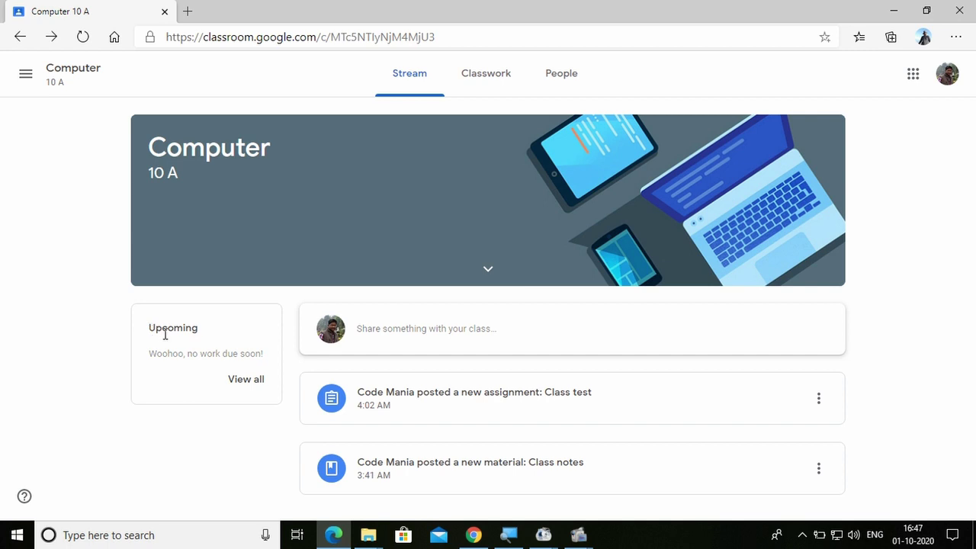
Step: In Microsoft Edge, view all of the student's work in the Computer class and check Class test's grade and private comment
click(237, 384)
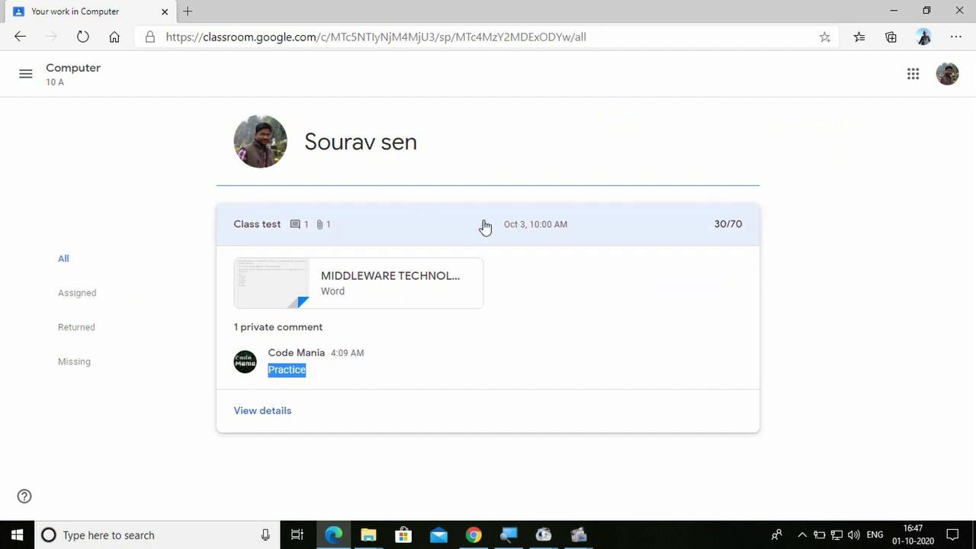
click(727, 229)
click(311, 386)
drag(267, 372, 309, 374)
click(417, 350)
click(680, 269)
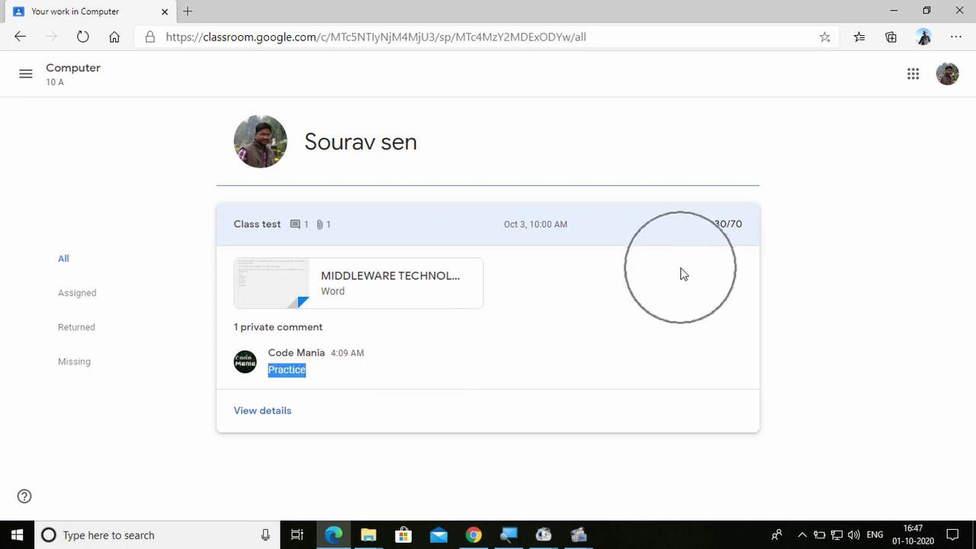
Step: View the full details of the graded Class test and return to the class stream
click(258, 412)
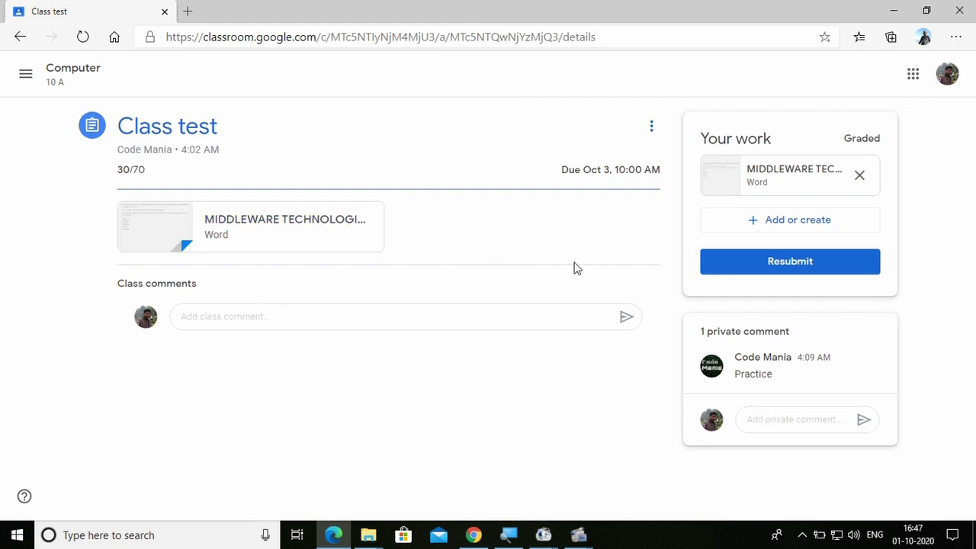
click(17, 38)
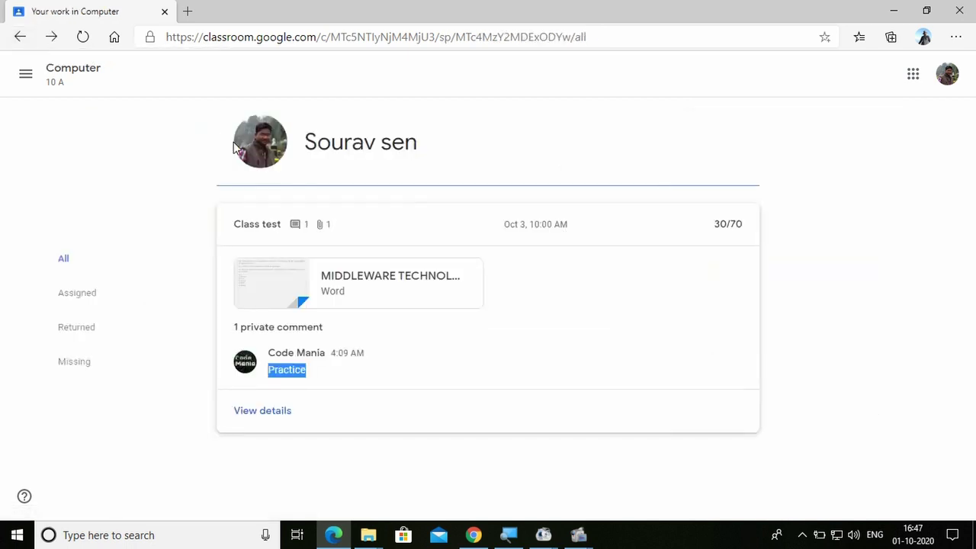
click(20, 41)
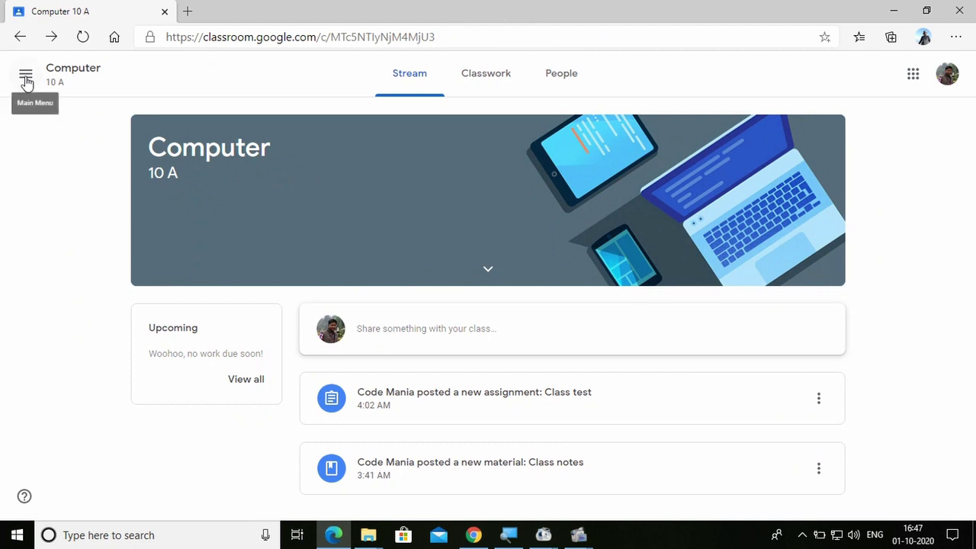
Step: Open the student's To-do page and review the assigned, missing and done work
click(26, 80)
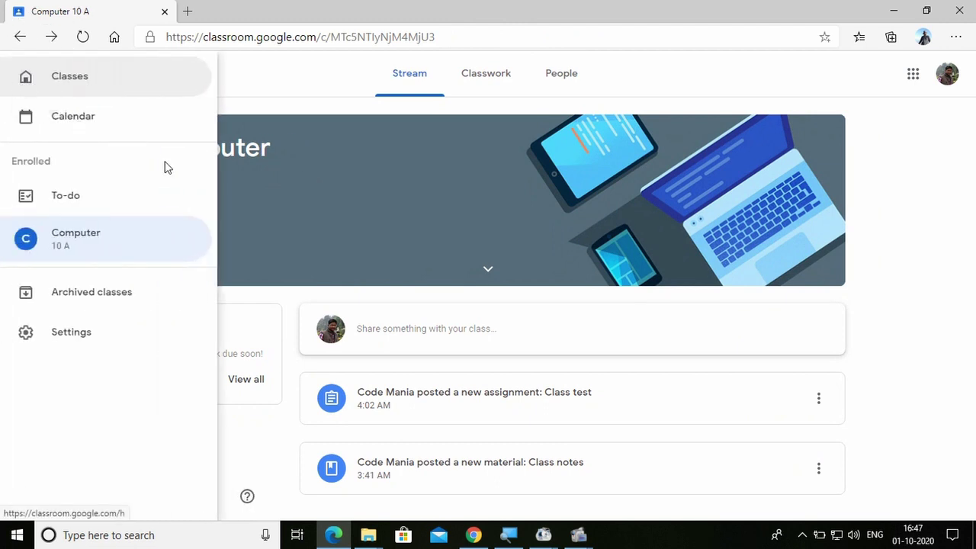
click(61, 198)
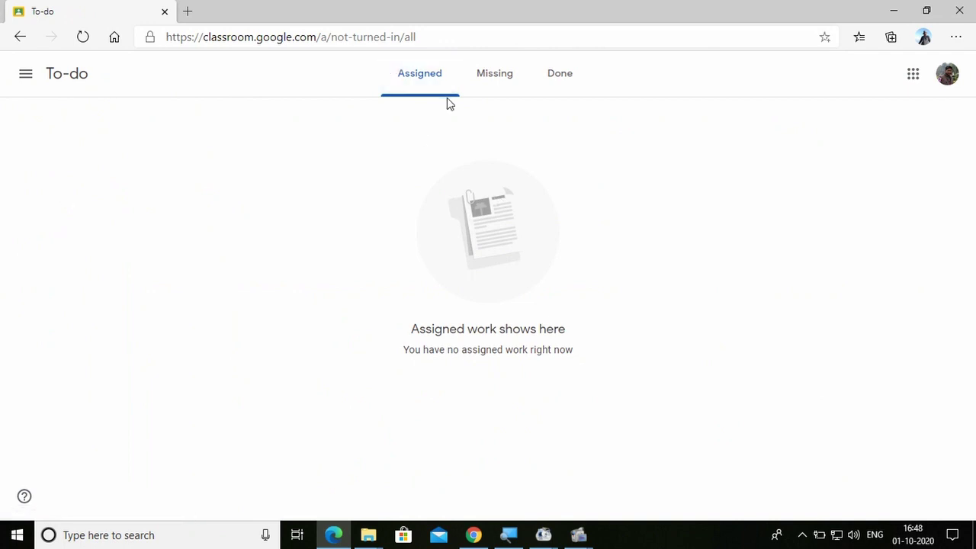
click(510, 78)
click(566, 81)
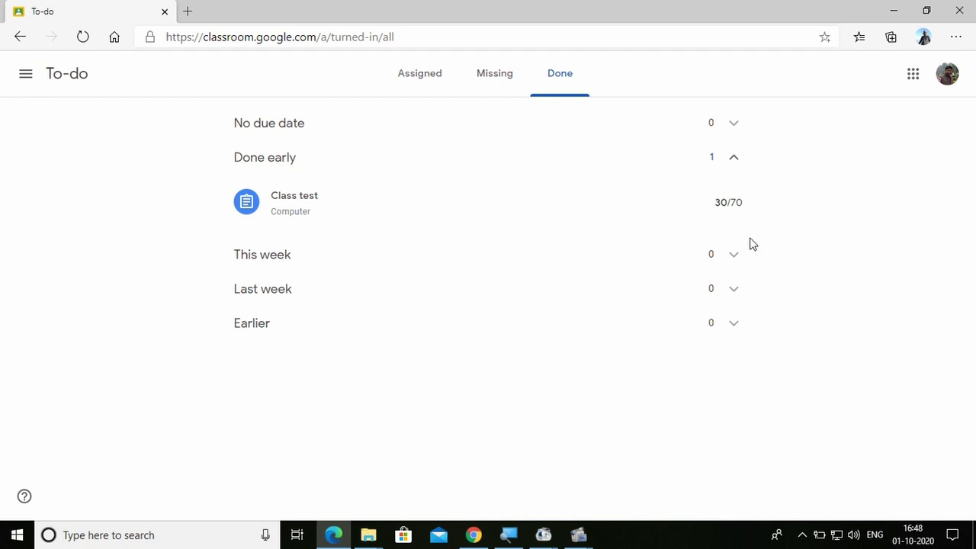
click(425, 81)
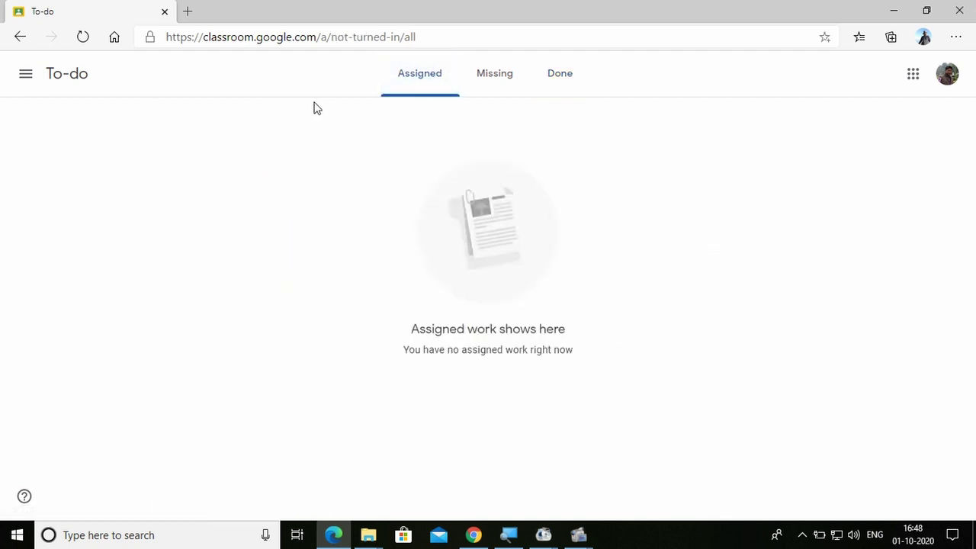
click(20, 42)
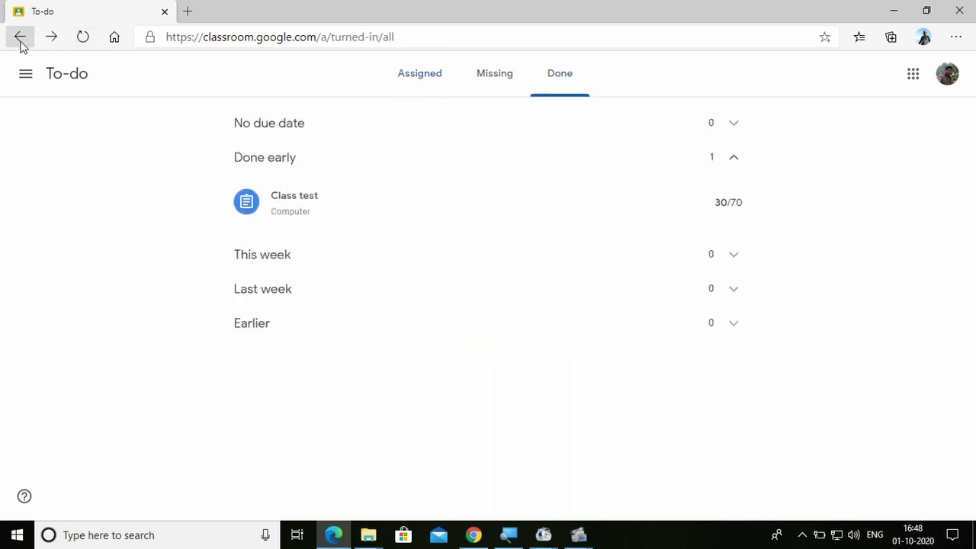